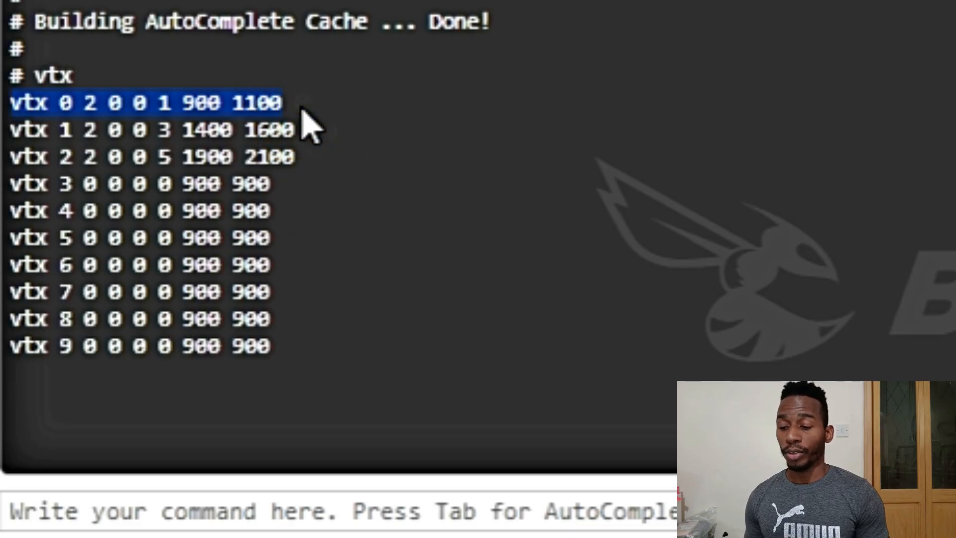
Examine each parameter of the vtx 0 line in the CLI output, including its power value and its start and end range.
click(14, 97)
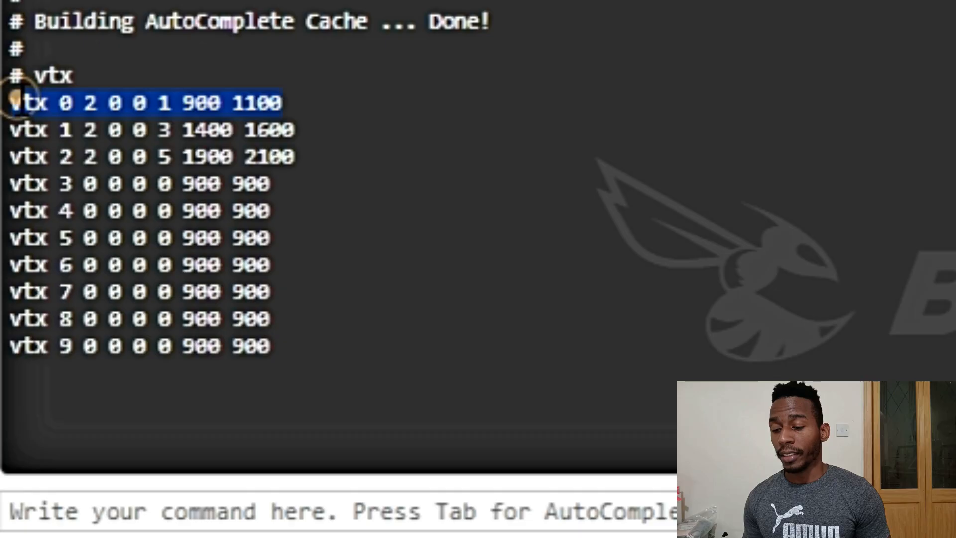
click(75, 102)
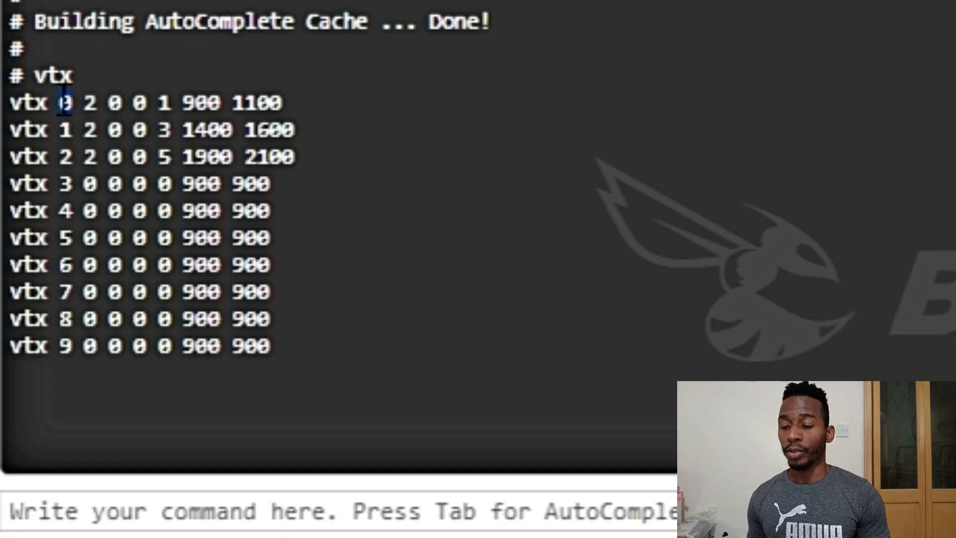
click(63, 99)
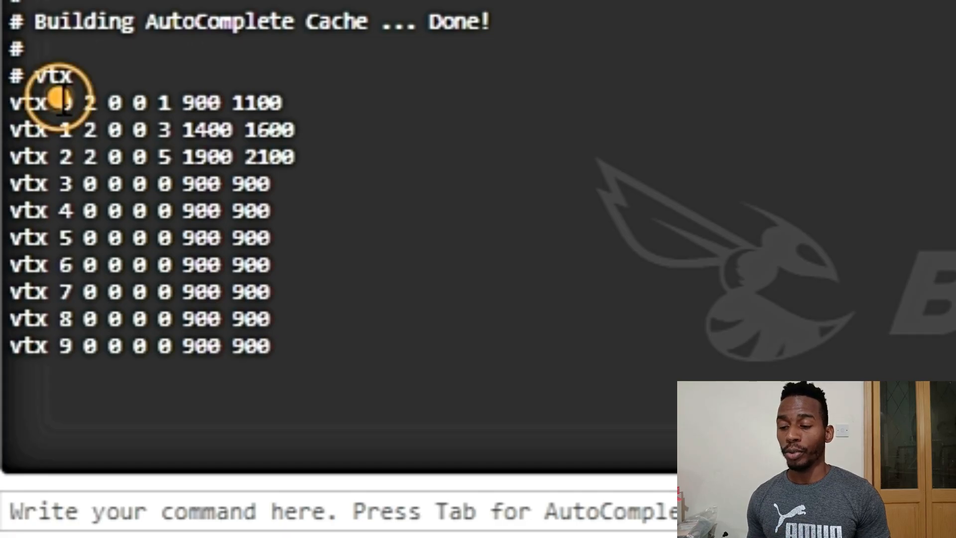
double_click(88, 102)
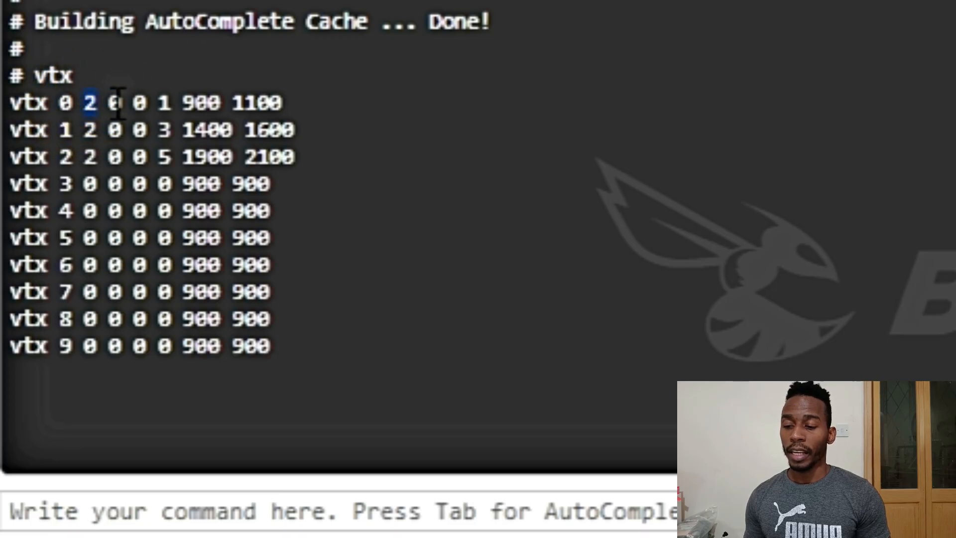
click(117, 103)
double_click(116, 103)
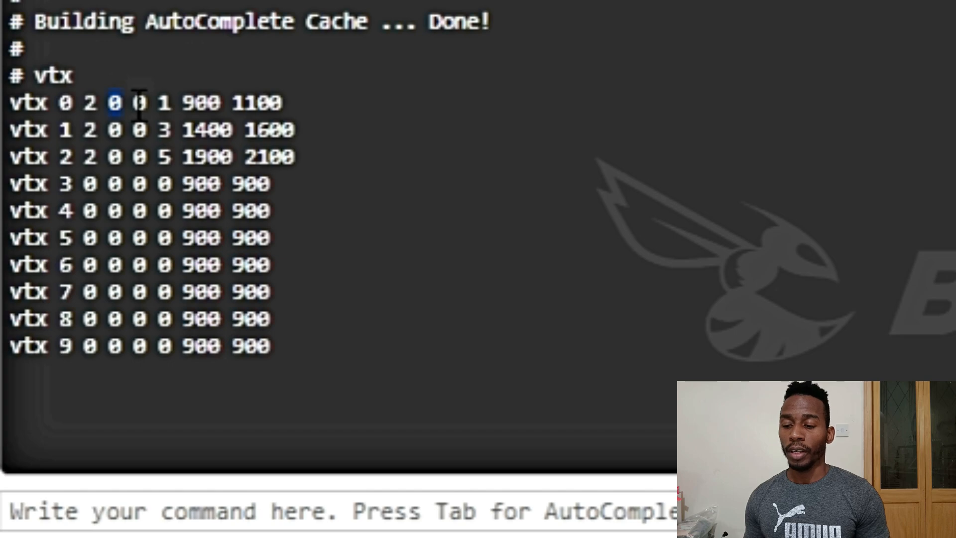
click(138, 103)
double_click(138, 104)
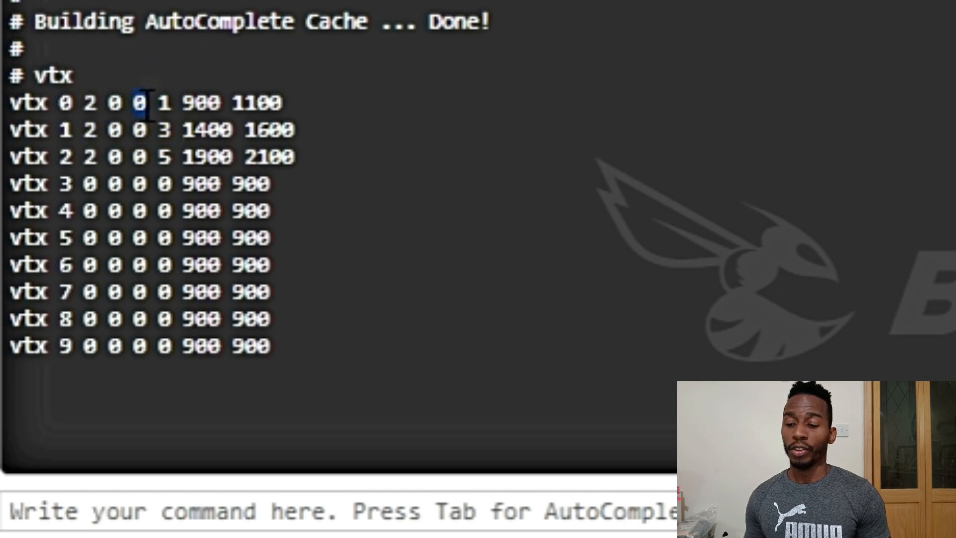
double_click(165, 103)
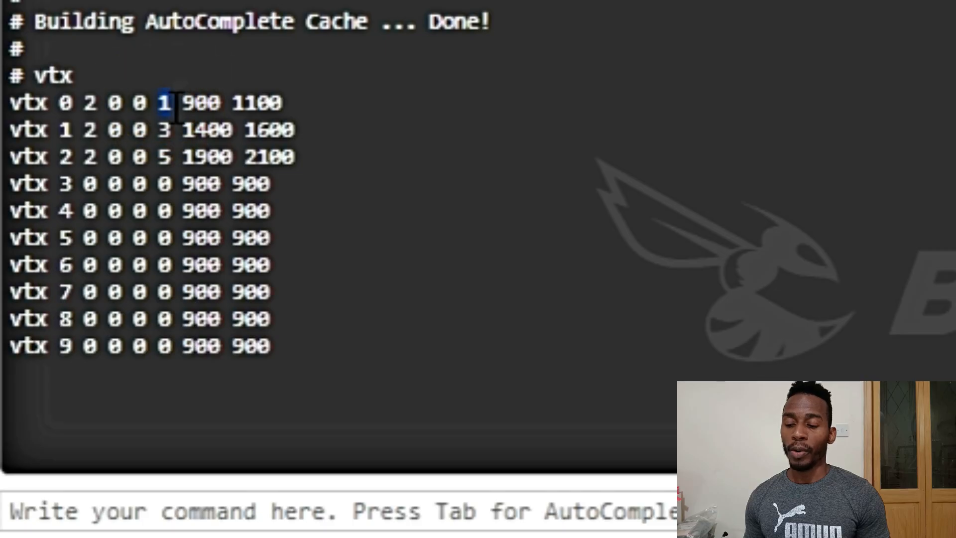
drag(181, 106, 282, 102)
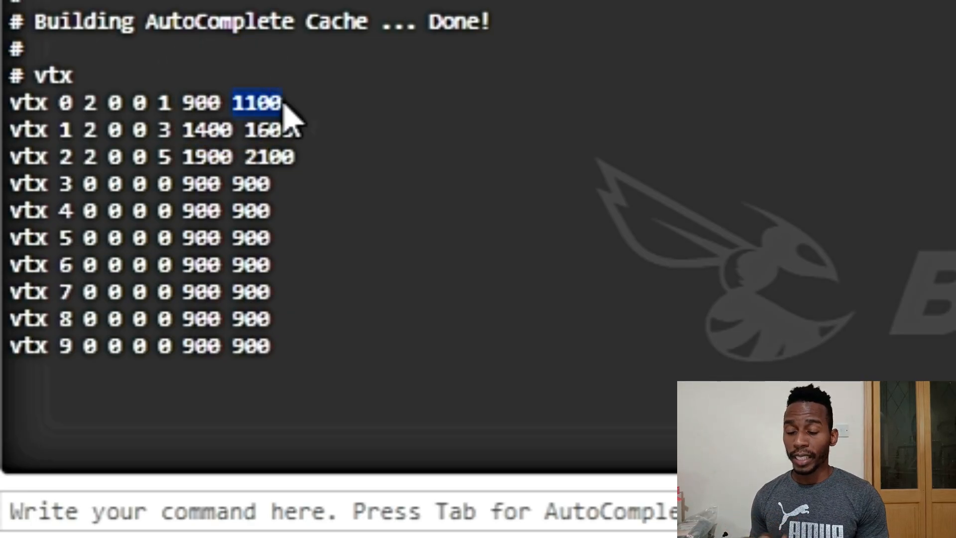
drag(11, 102, 174, 104)
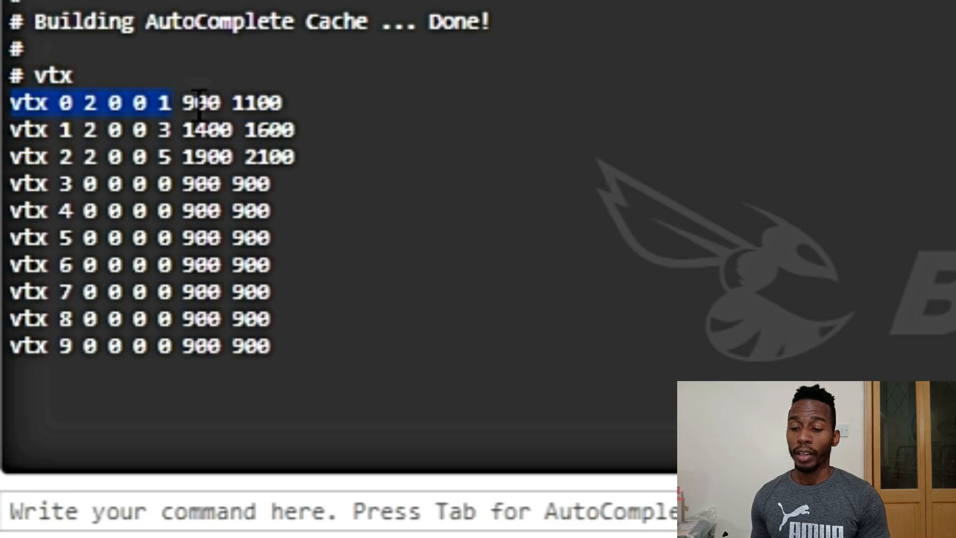
drag(178, 103, 288, 117)
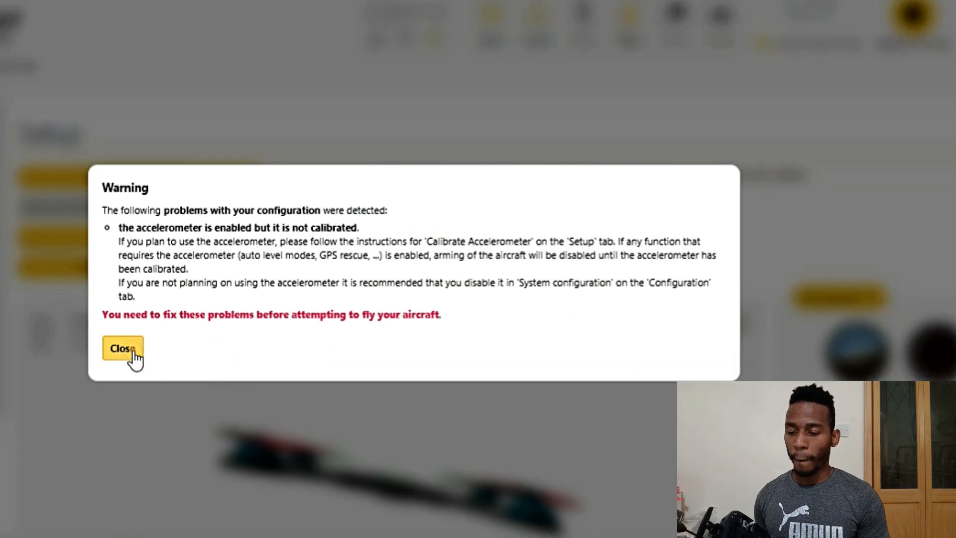
Dismiss the configuration warning and review the VTX table's power values and labels and the available Power options.
click(132, 352)
scroll(132, 356, down, 10)
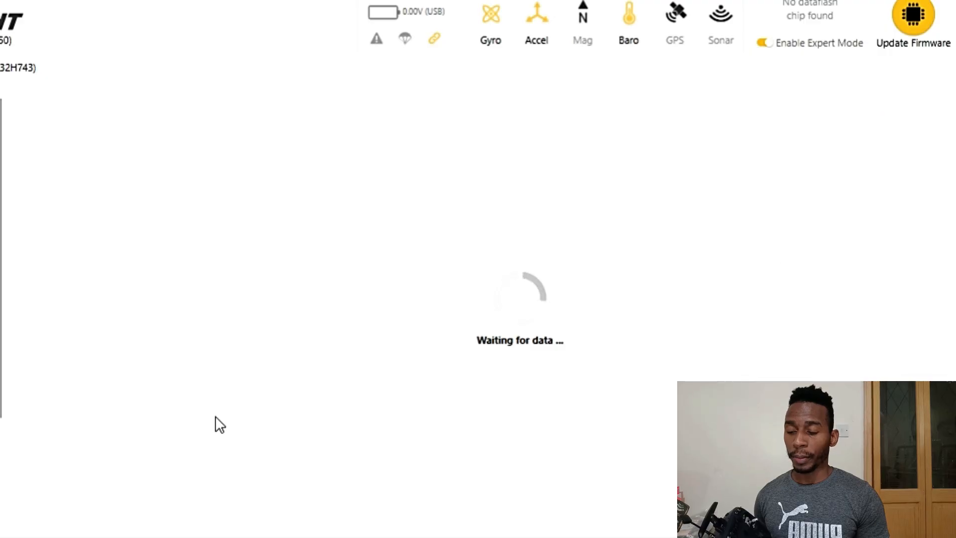
scroll(215, 417, down, 10)
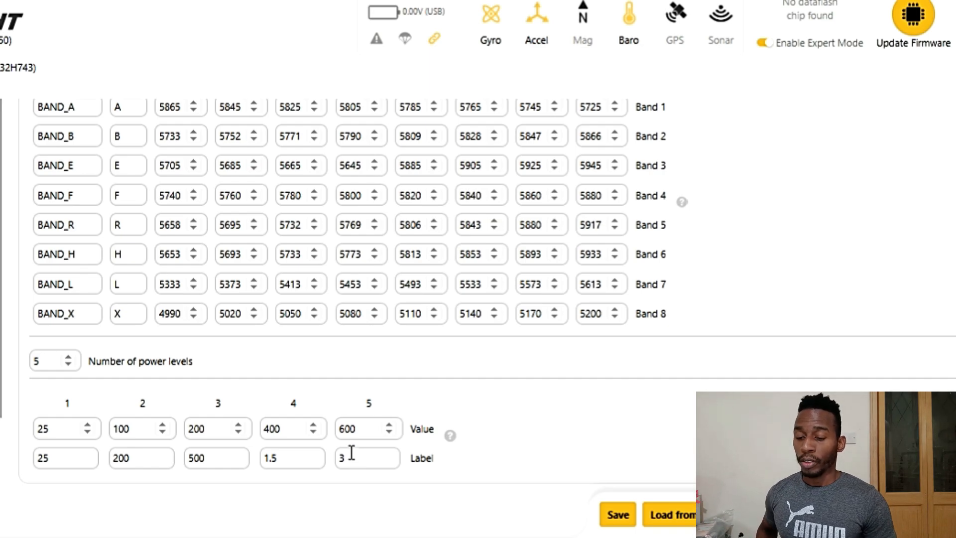
scroll(215, 170, up, 8)
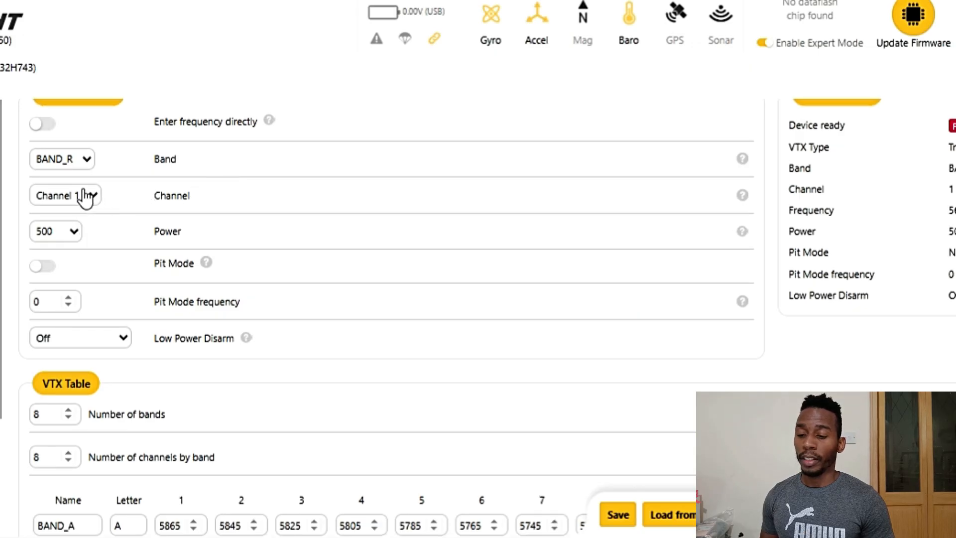
click(76, 232)
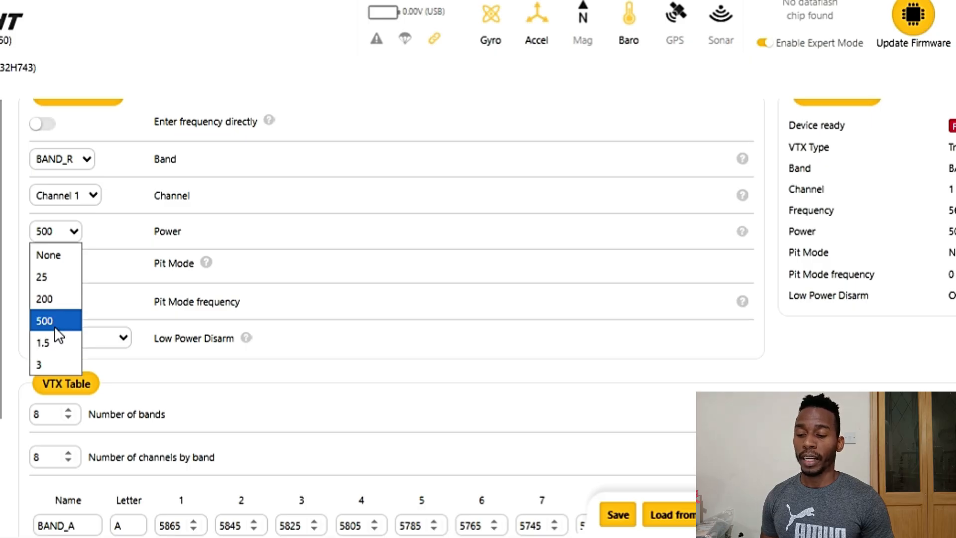
click(103, 283)
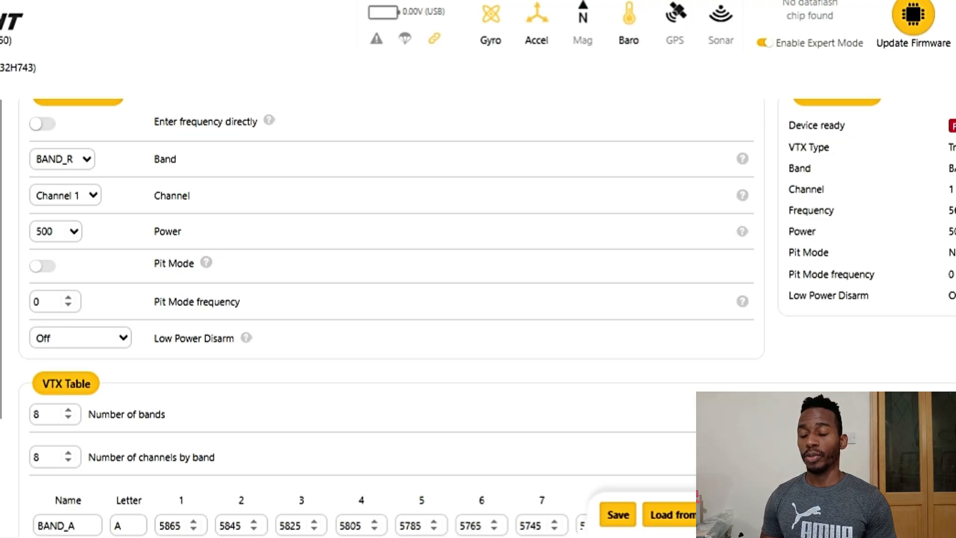
Open the CLI and run the vtx command to list the transmitter's switch assignments.
scroll(1, 318, down, 3)
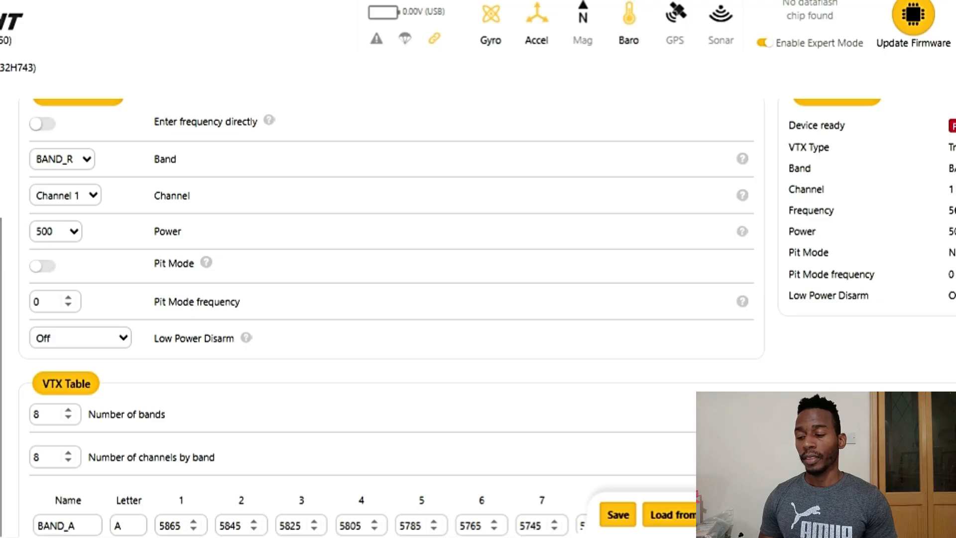
click(1, 463)
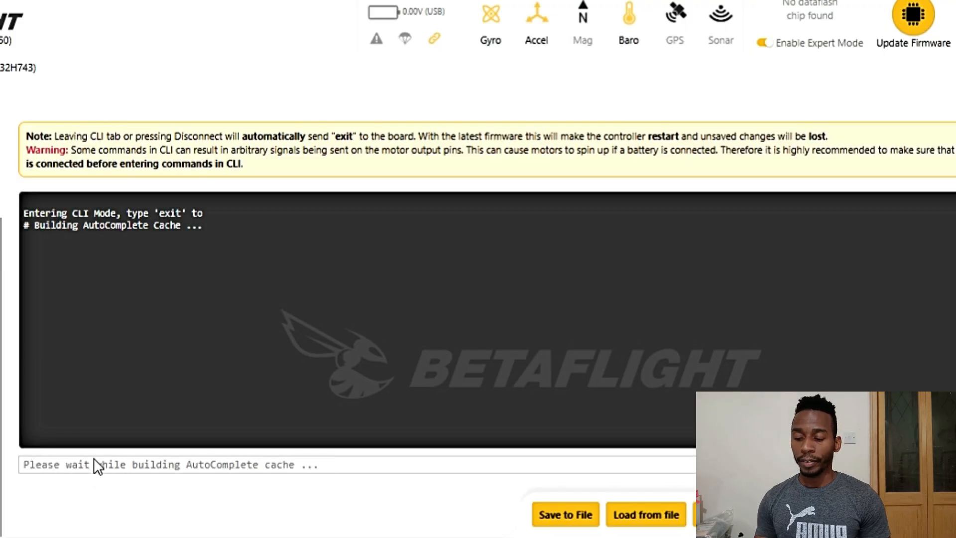
click(89, 462)
text(v)
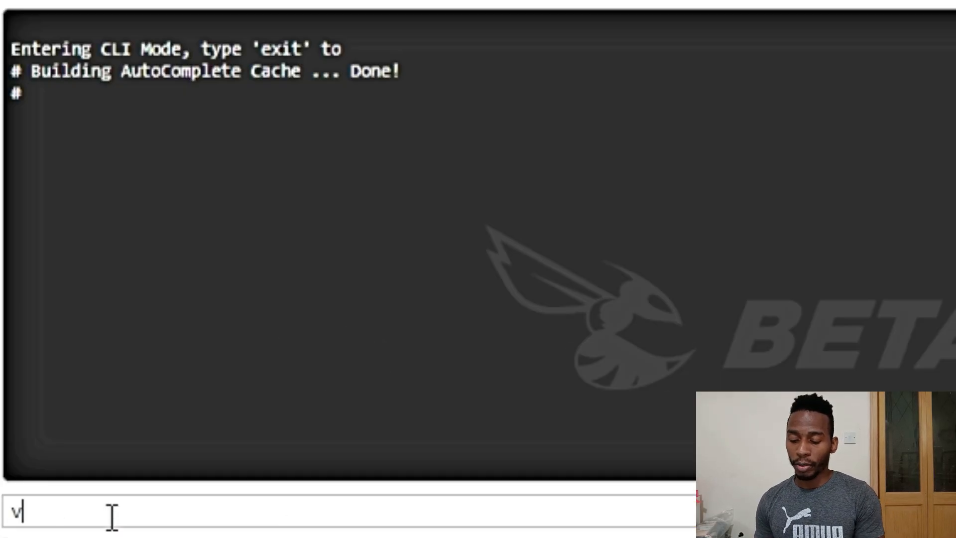
text(t)
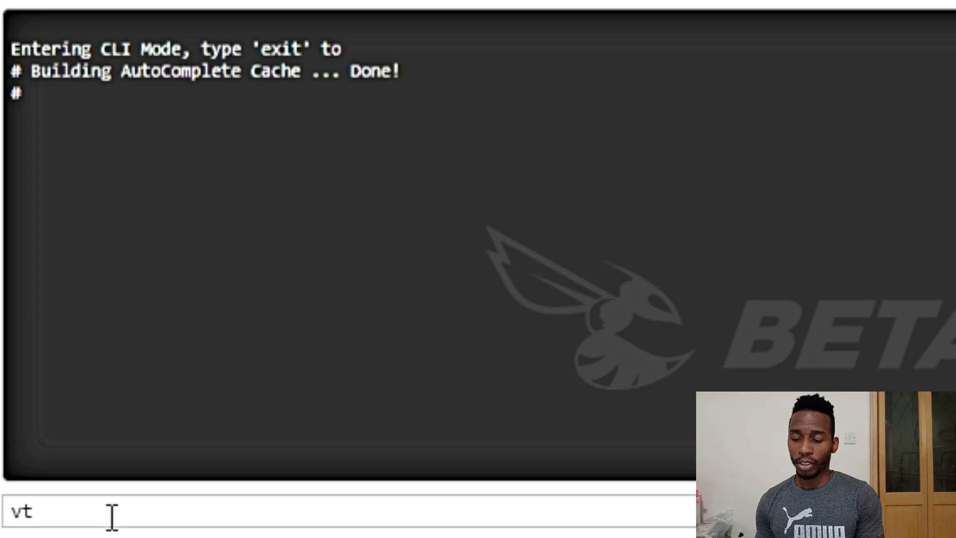
text(x)
key(Return)
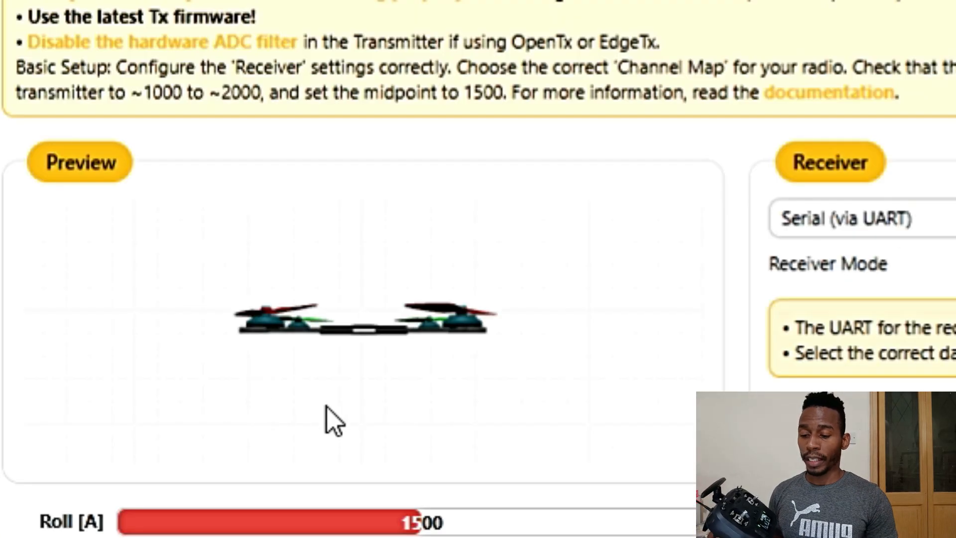
Check the receiver channels, then in the VTX config generator web page set AUX for VTX control to AUX5.
scroll(333, 420, down, 5)
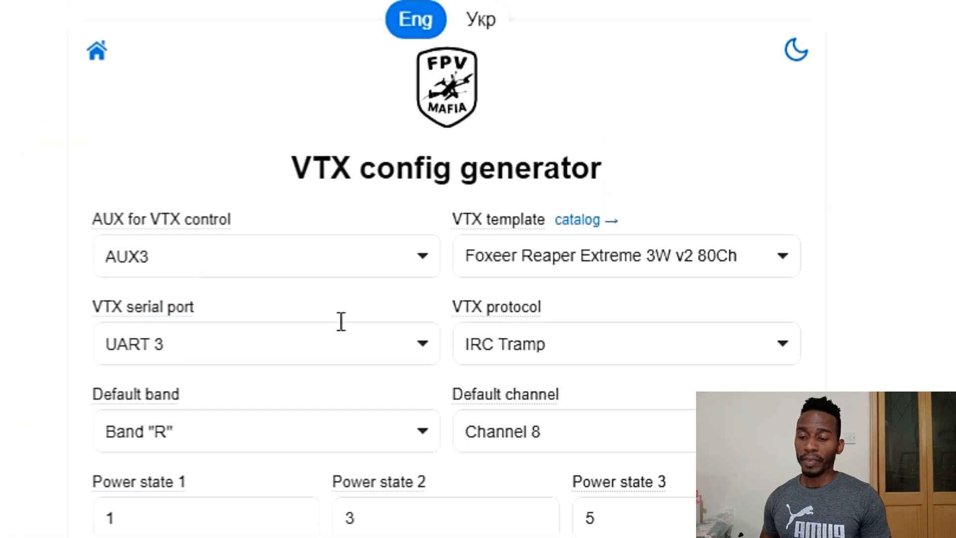
click(235, 256)
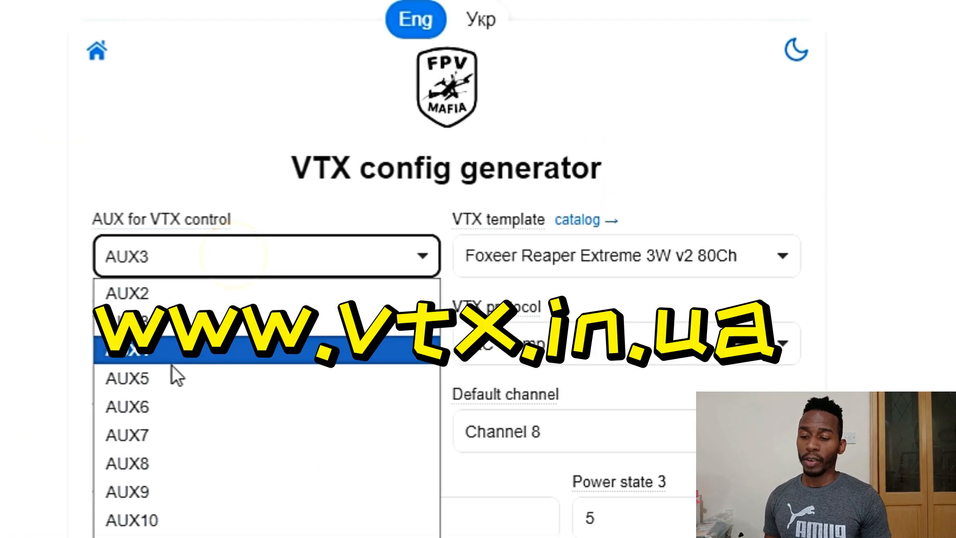
click(160, 378)
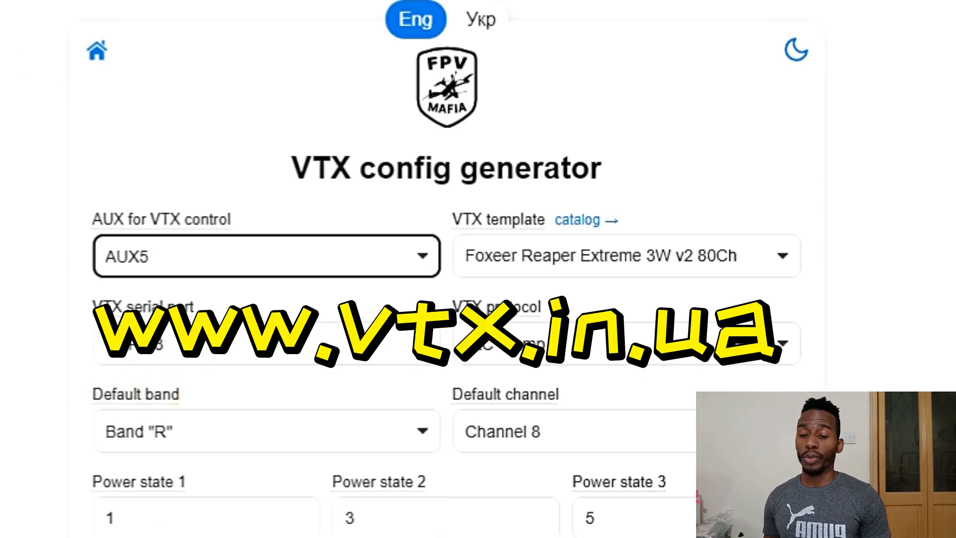
Examine the start and end ranges of the vtx 0, vtx 1 and vtx 2 lines in the generated configuration.
scroll(214, 423, down, 6)
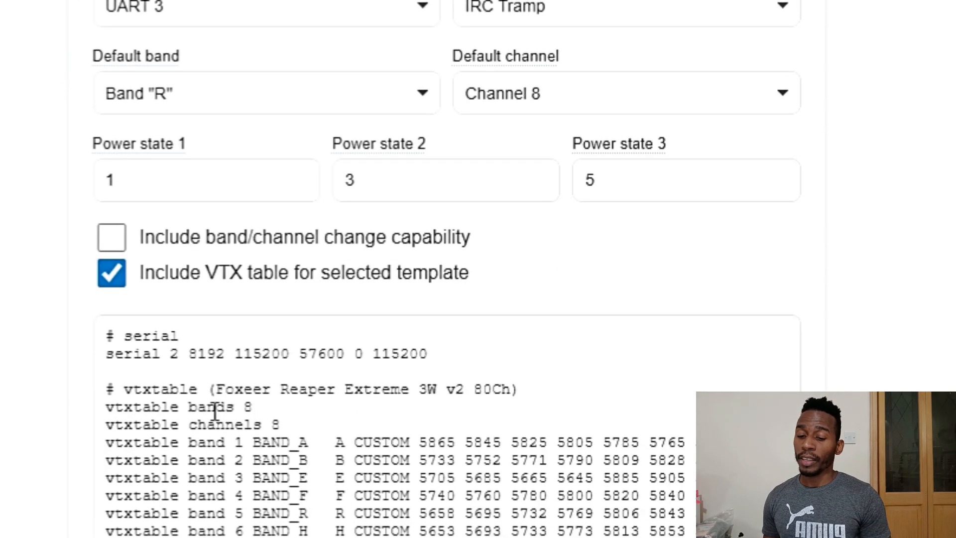
scroll(214, 413, down, 3)
scroll(219, 418, down, 3)
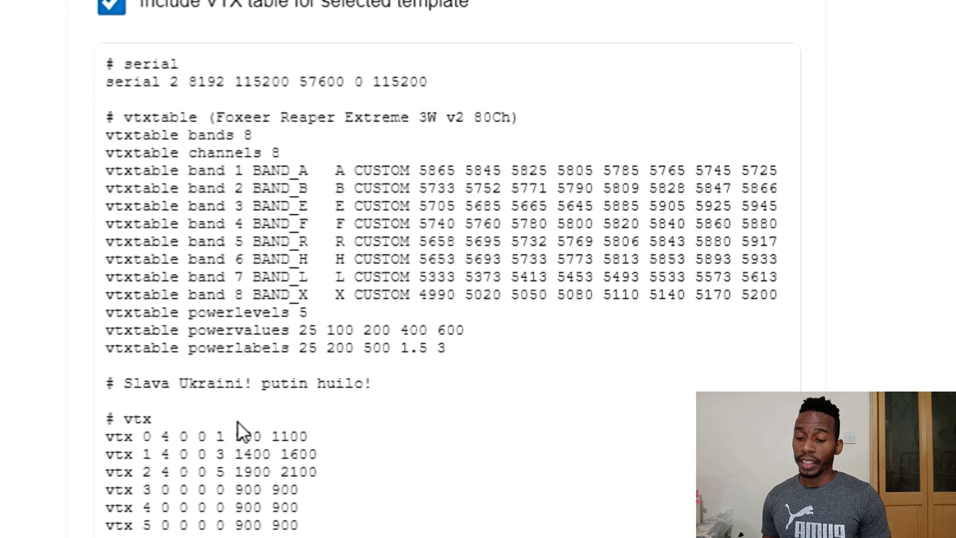
drag(236, 439, 327, 434)
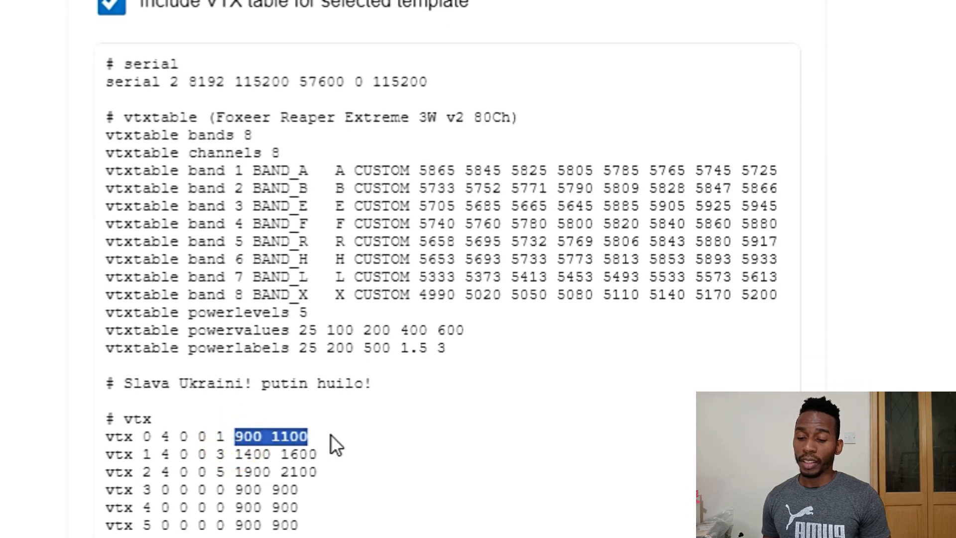
drag(235, 453, 327, 463)
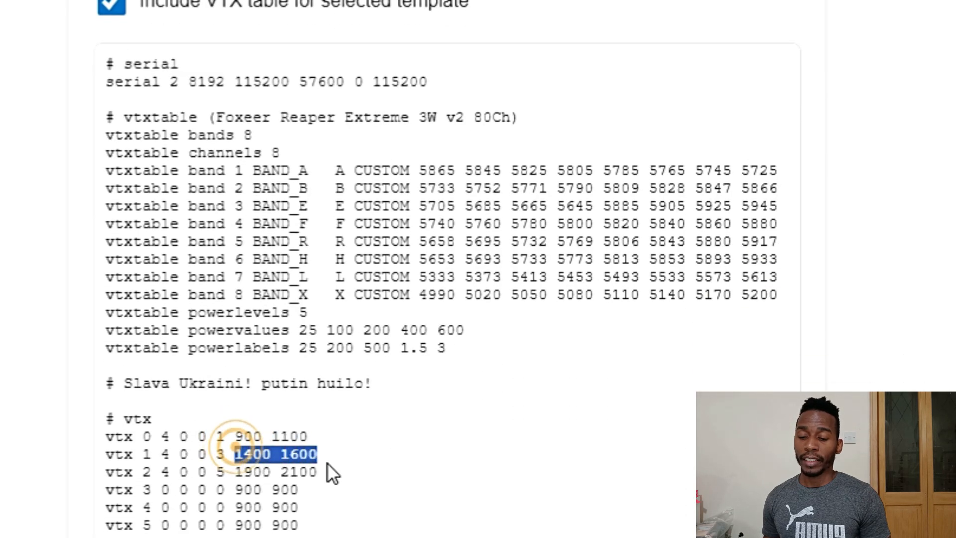
scroll(408, 196, up, 10)
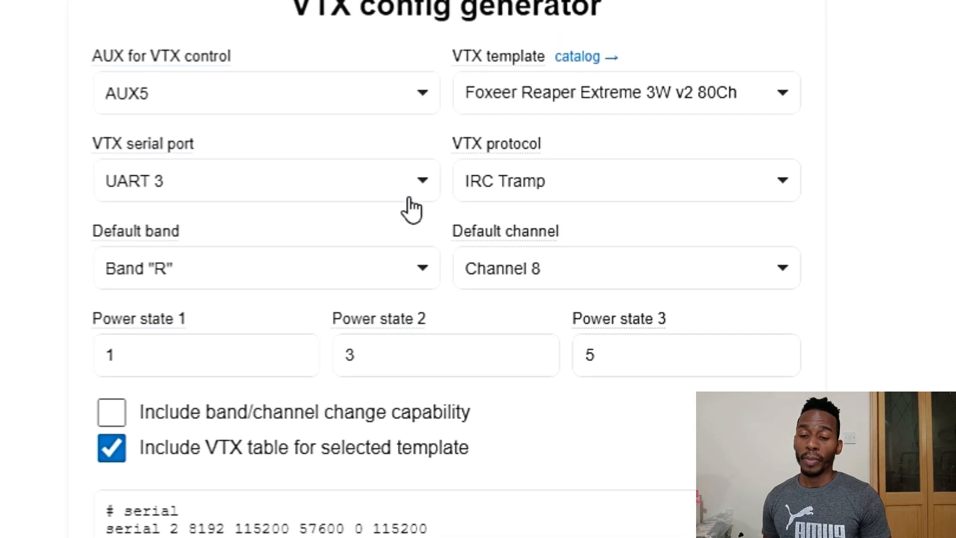
scroll(391, 404, down, 10)
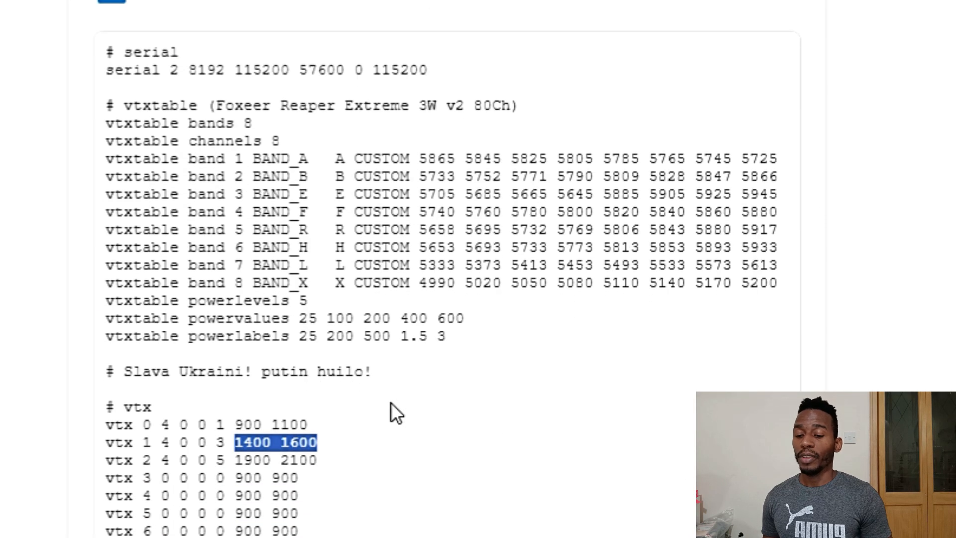
drag(321, 463, 239, 454)
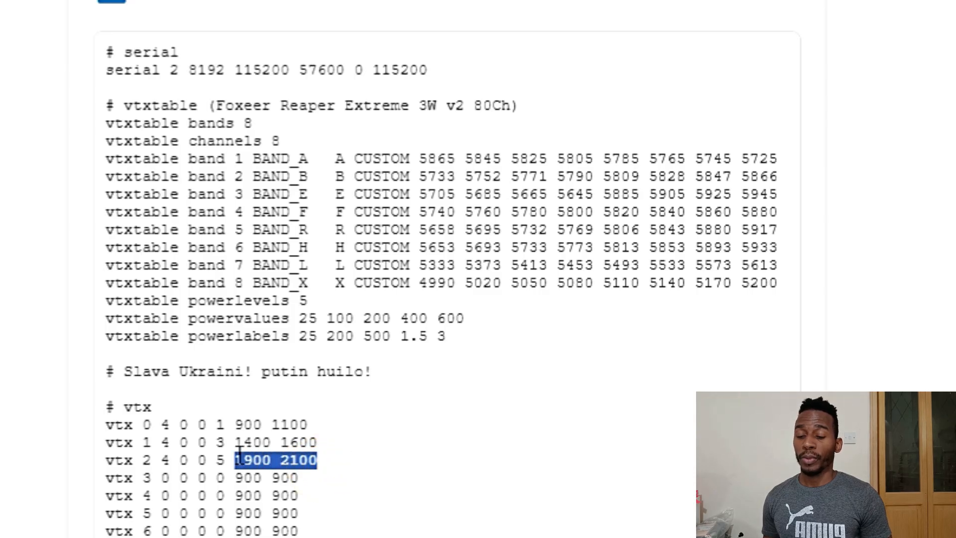
click(232, 424)
drag(232, 424, 320, 422)
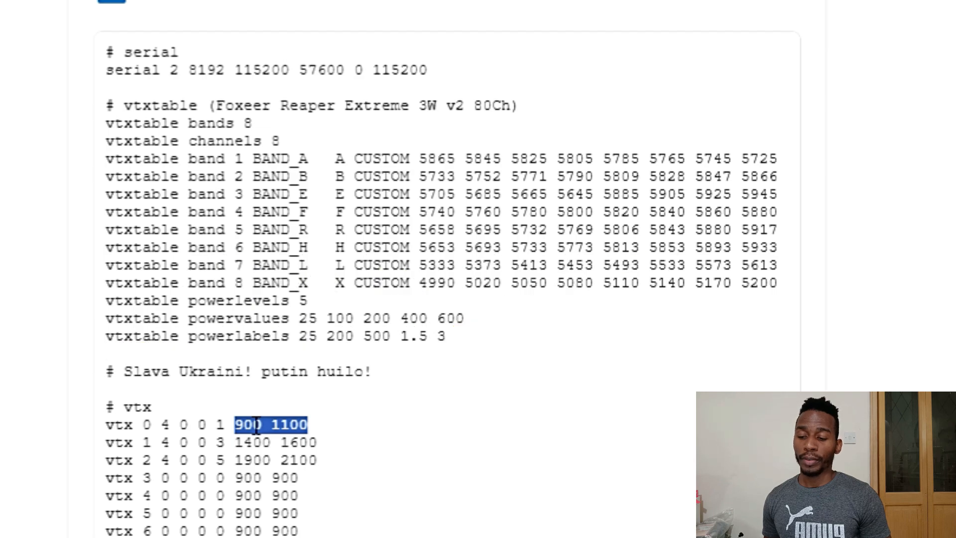
Compare the selected AUX channel and power states with the generated vtx 0 and vtx 1 lines.
scroll(257, 425, up, 8)
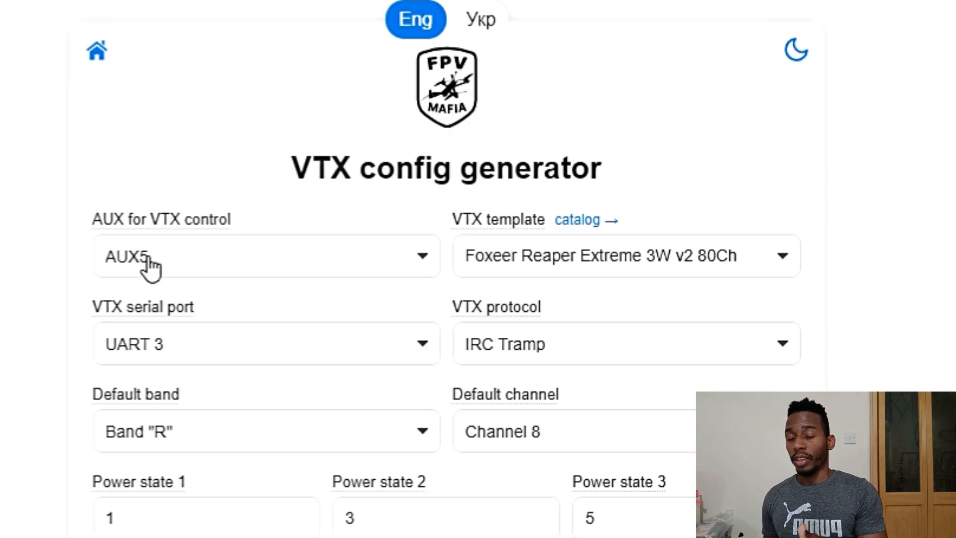
scroll(149, 267, down, 8)
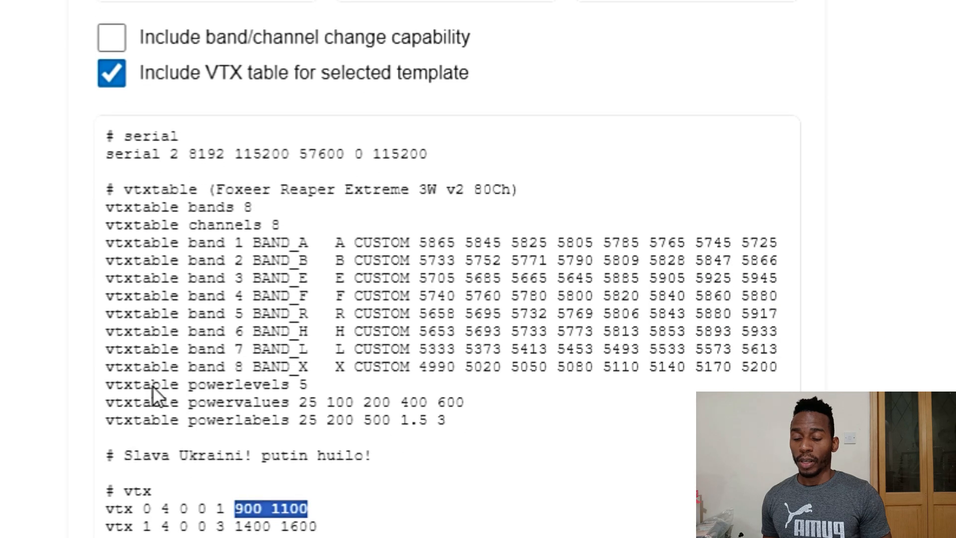
drag(106, 508, 329, 505)
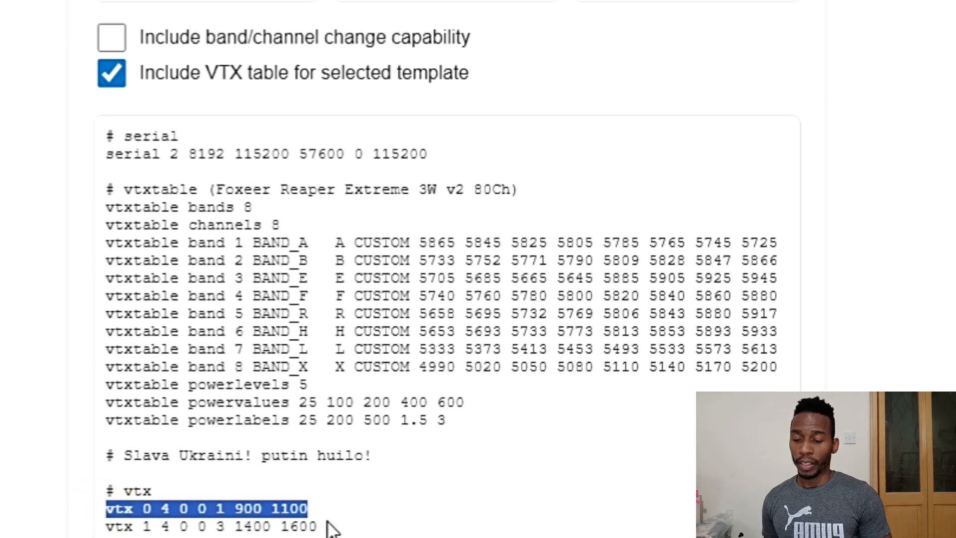
drag(325, 528, 97, 509)
scroll(335, 343, up, 5)
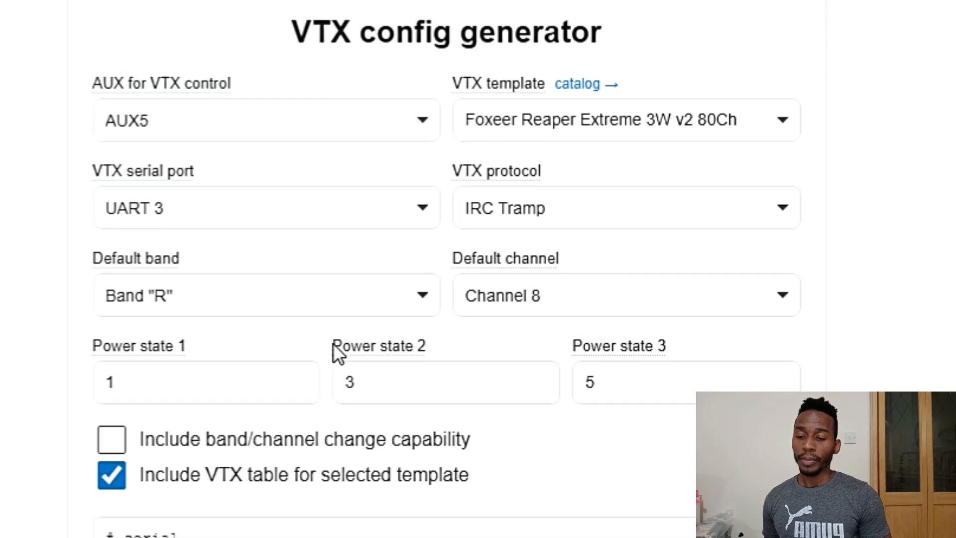
Set Power state 1 to 2 in the VTX config generator and review the values of Power states 2 and 3.
click(214, 374)
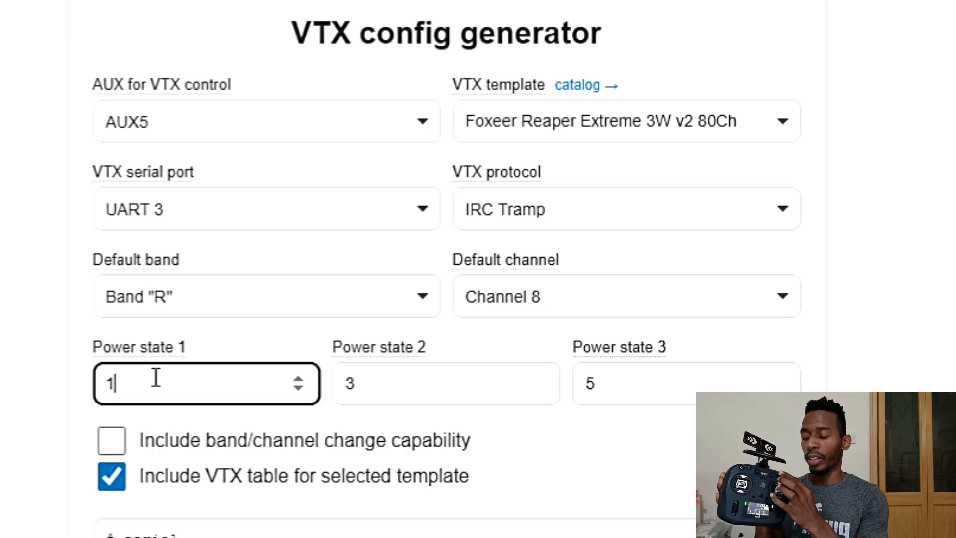
key(BackSpace)
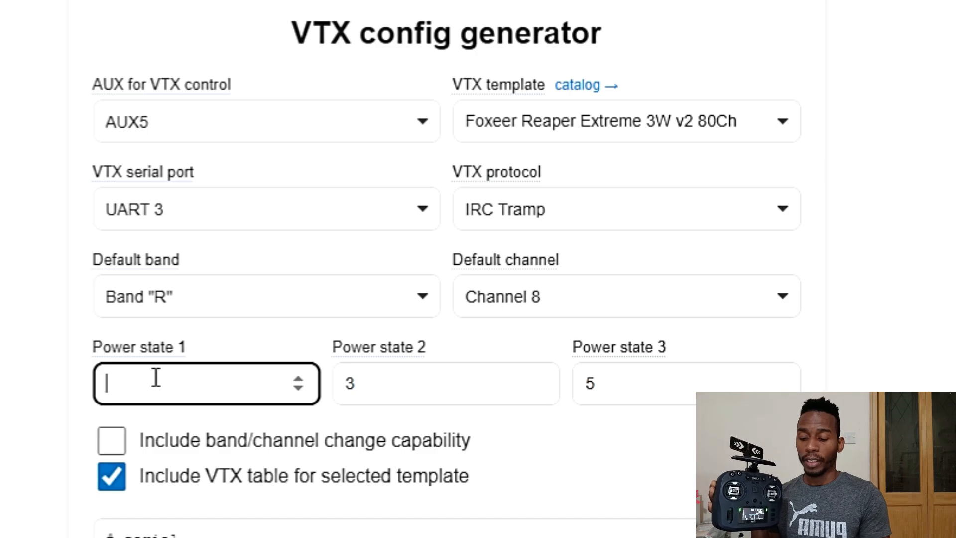
text(2)
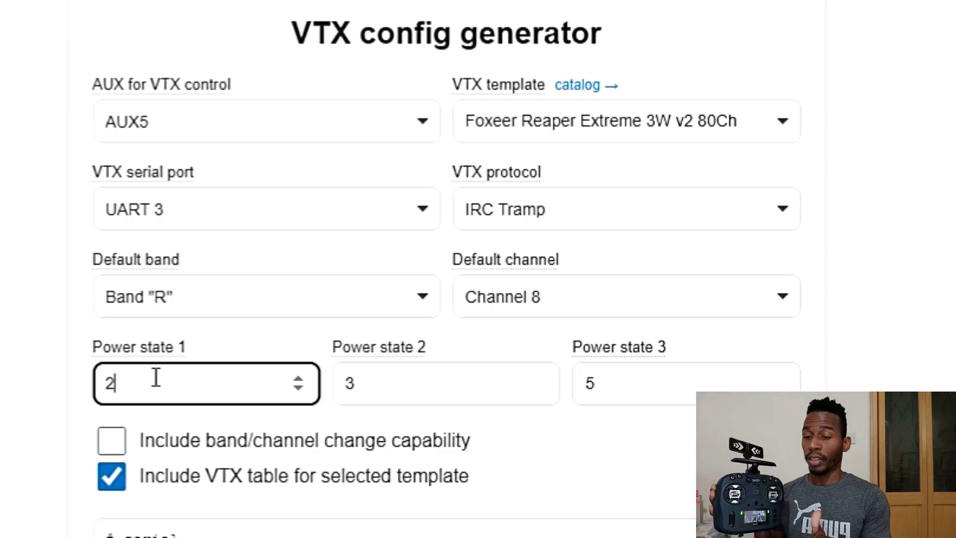
click(381, 386)
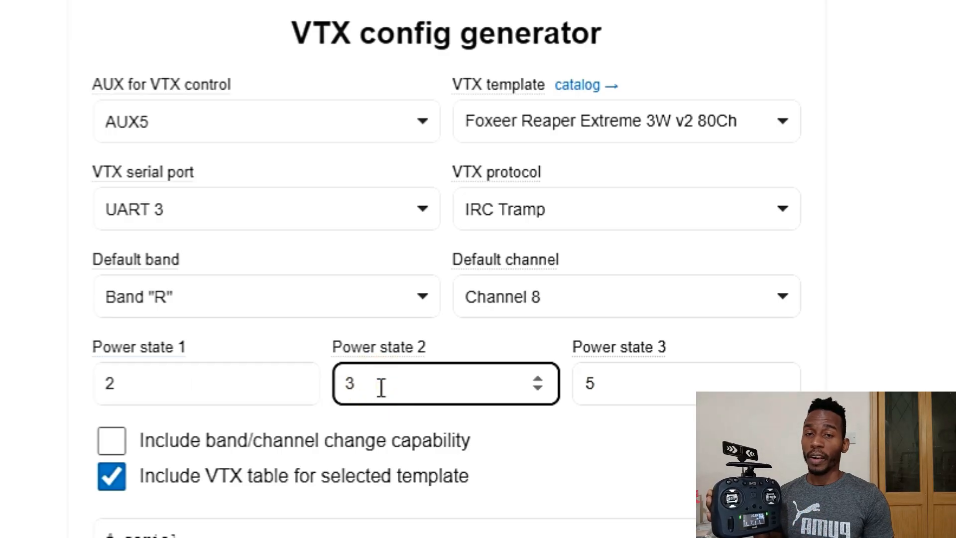
drag(609, 382, 581, 381)
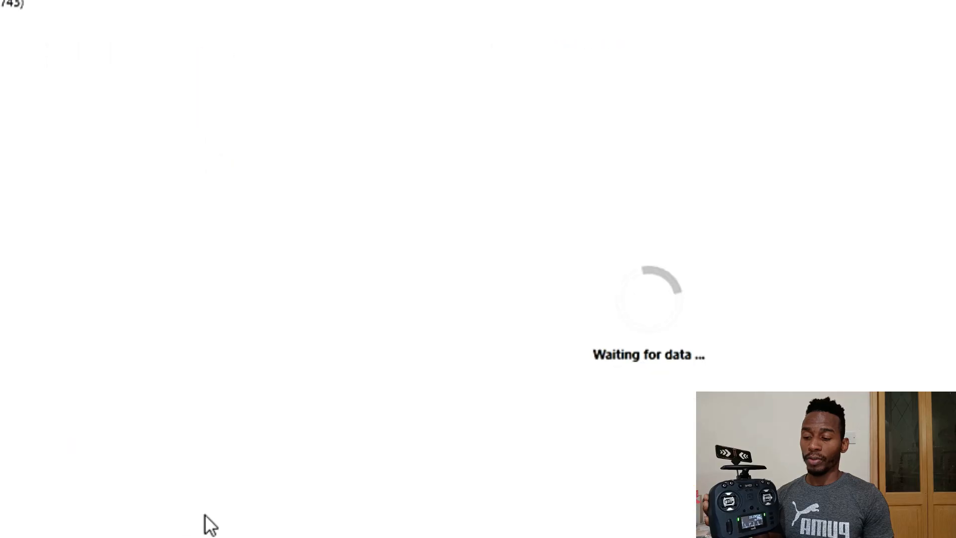
scroll(209, 522, down, 3)
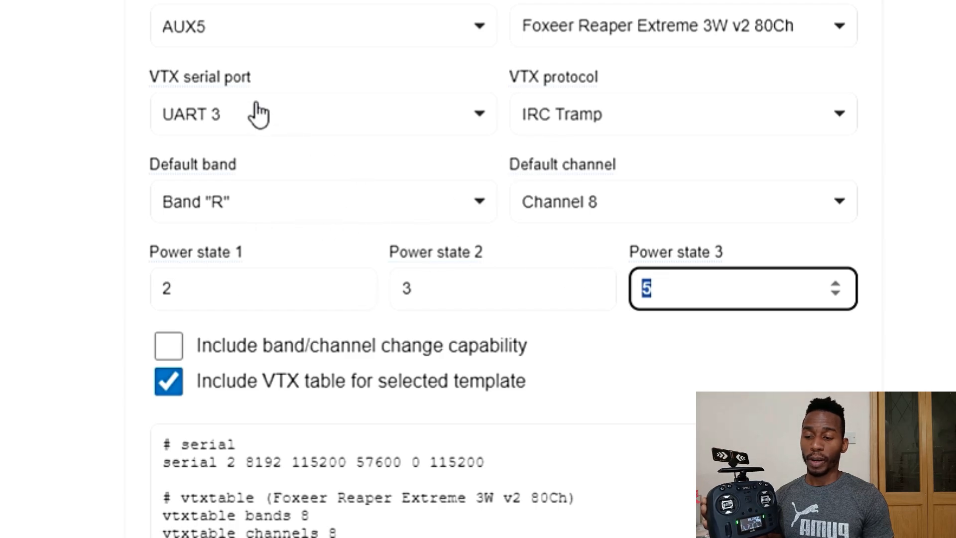
Copy the generated vtx 0, vtx 1 and vtx 2 lines and paste them into the Betaflight CLI command line.
scroll(432, 347, down, 5)
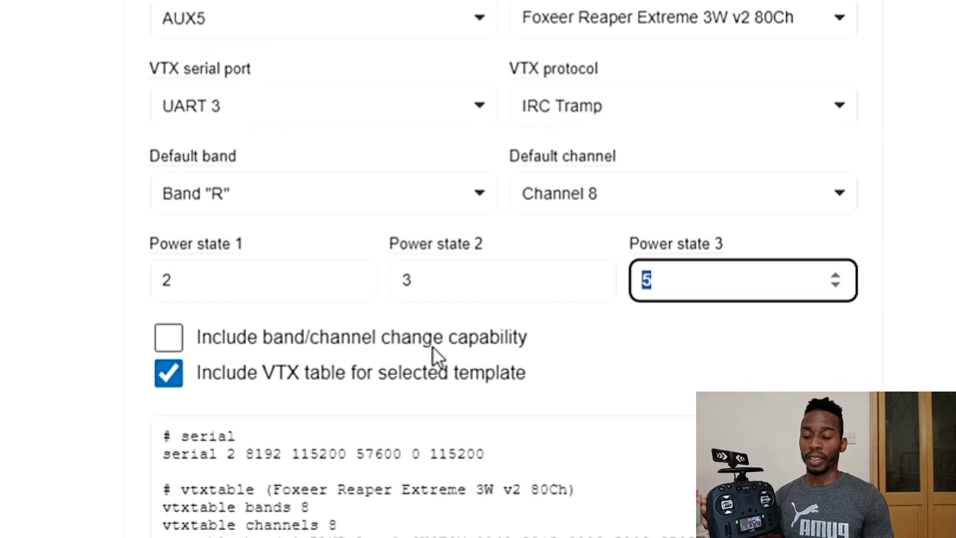
scroll(432, 346, down, 2)
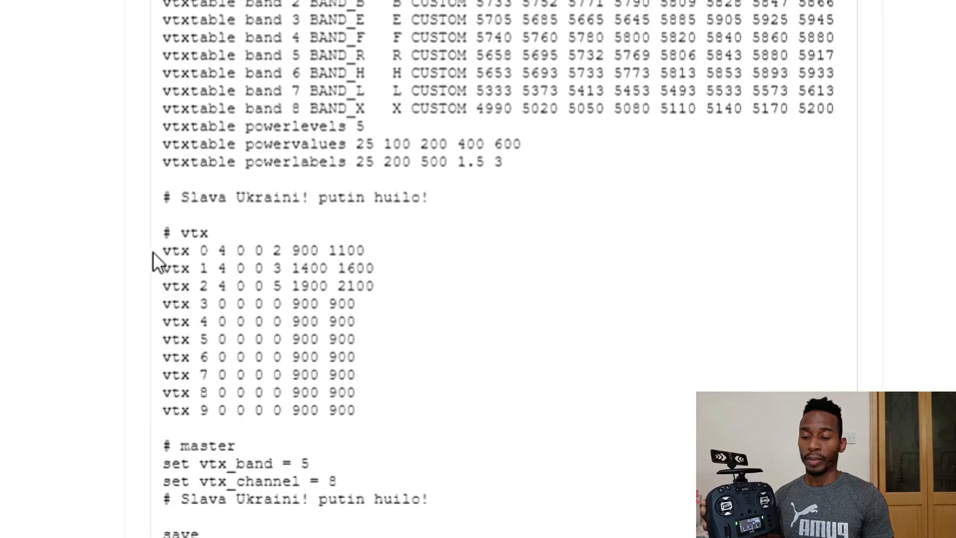
drag(161, 252, 400, 293)
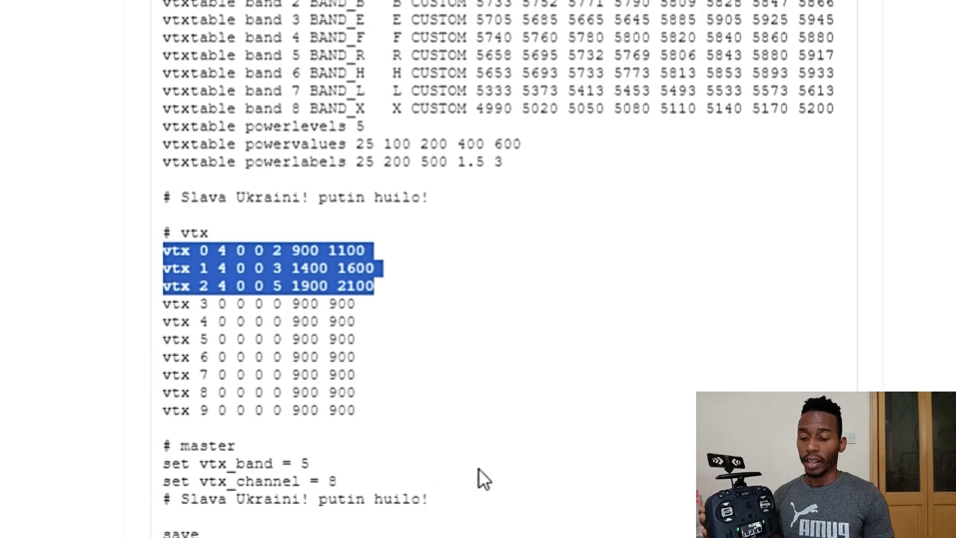
scroll(479, 468, down, 3)
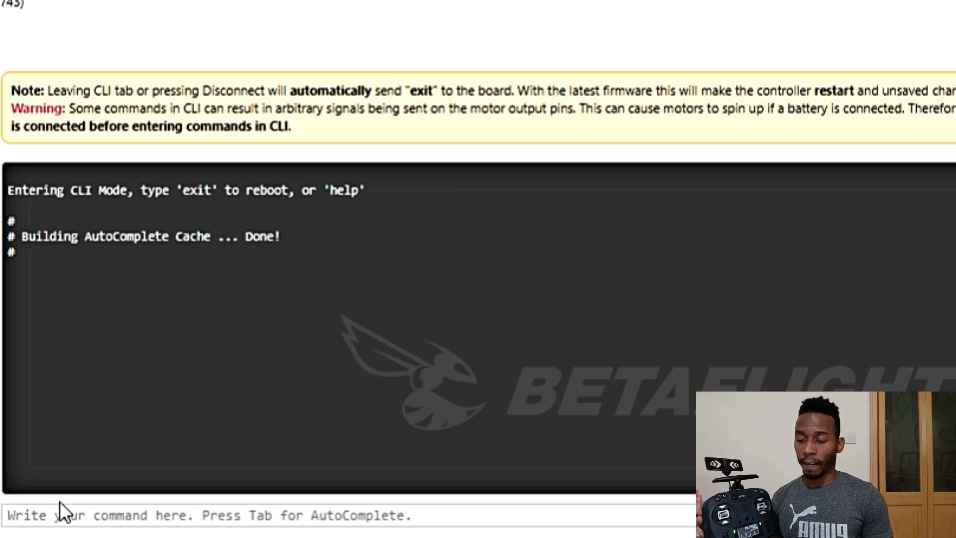
key(ctrl+v)
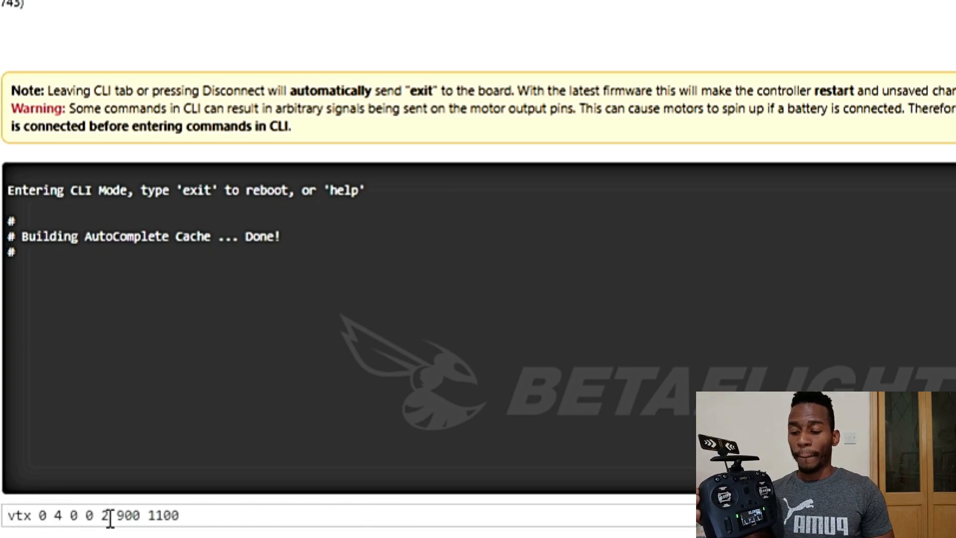
Examine the pasted vtx 0 command value by value: index, AUX channel, band, channel, power level and switch range.
double_click(42, 516)
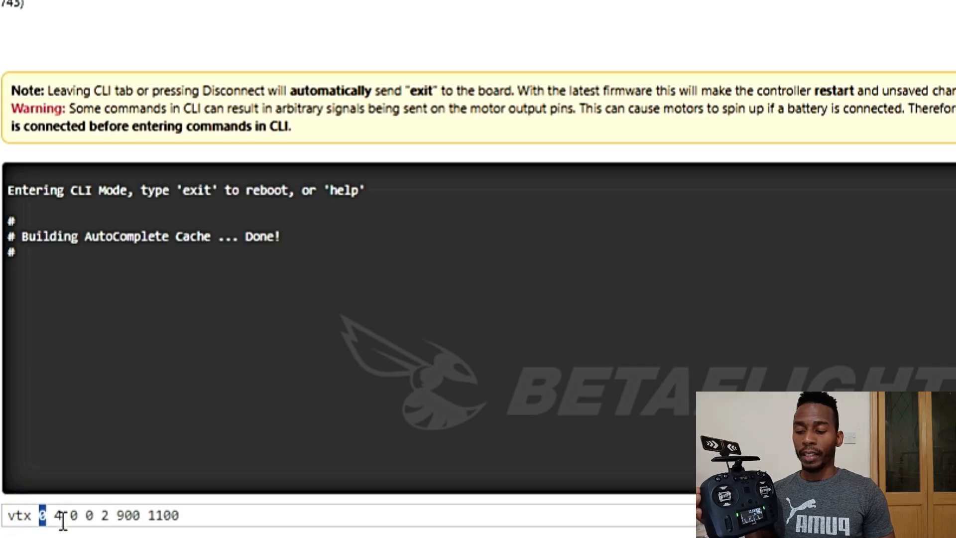
double_click(60, 517)
drag(75, 521, 54, 515)
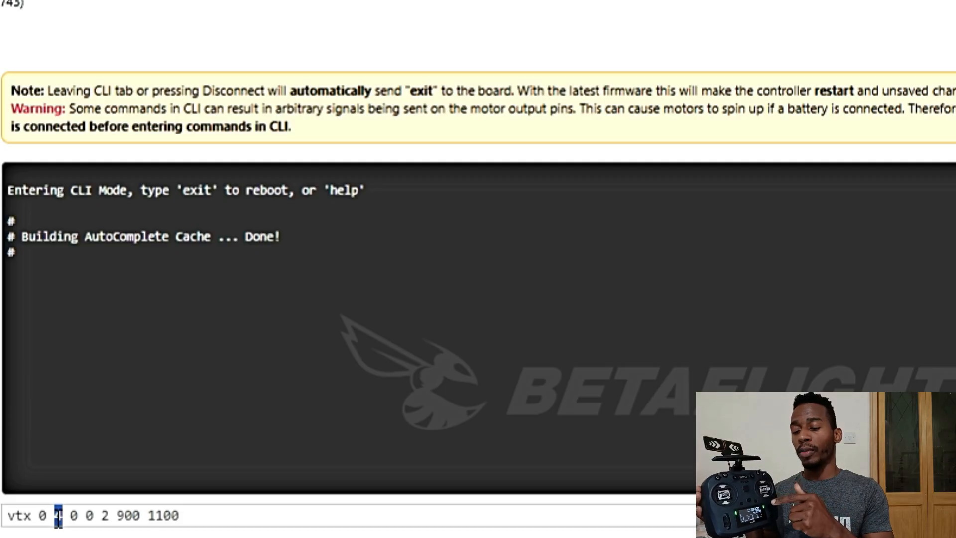
double_click(74, 515)
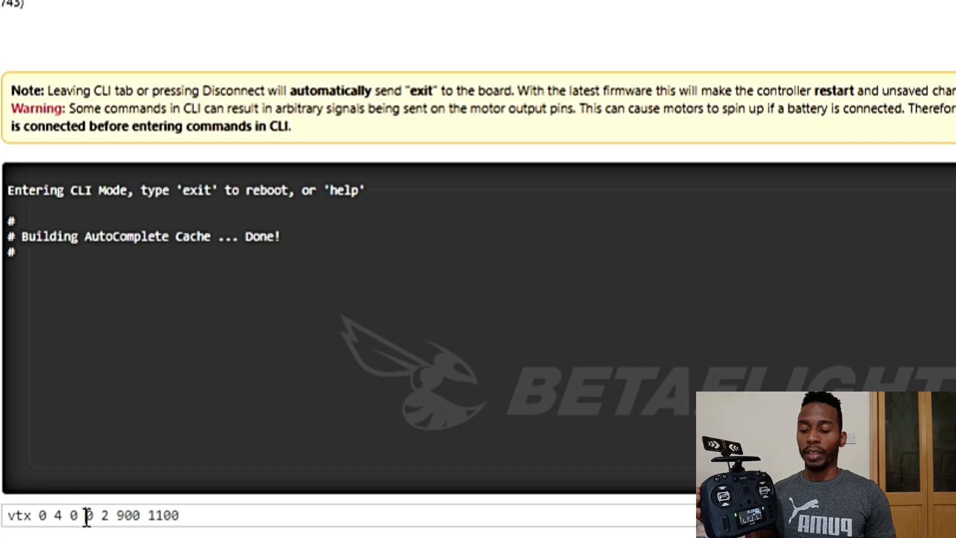
double_click(88, 515)
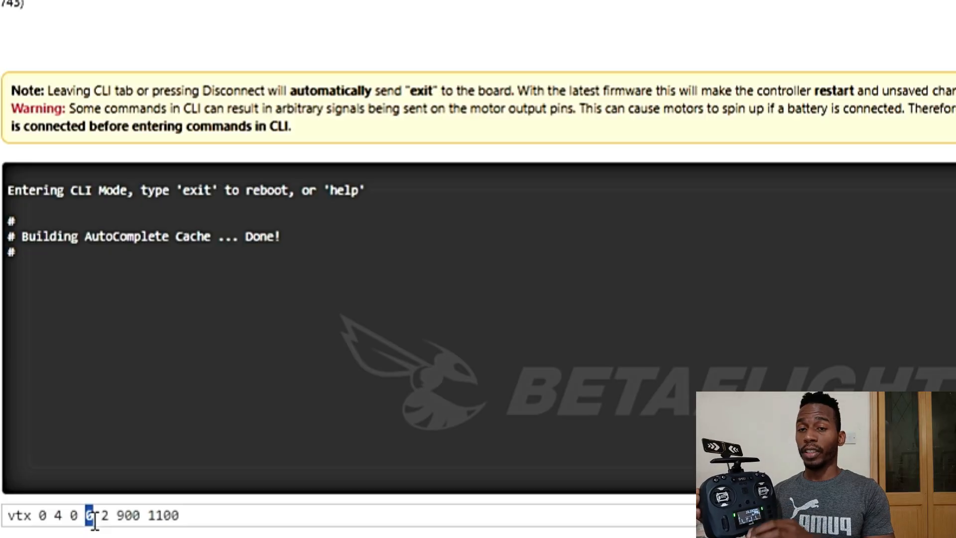
click(107, 513)
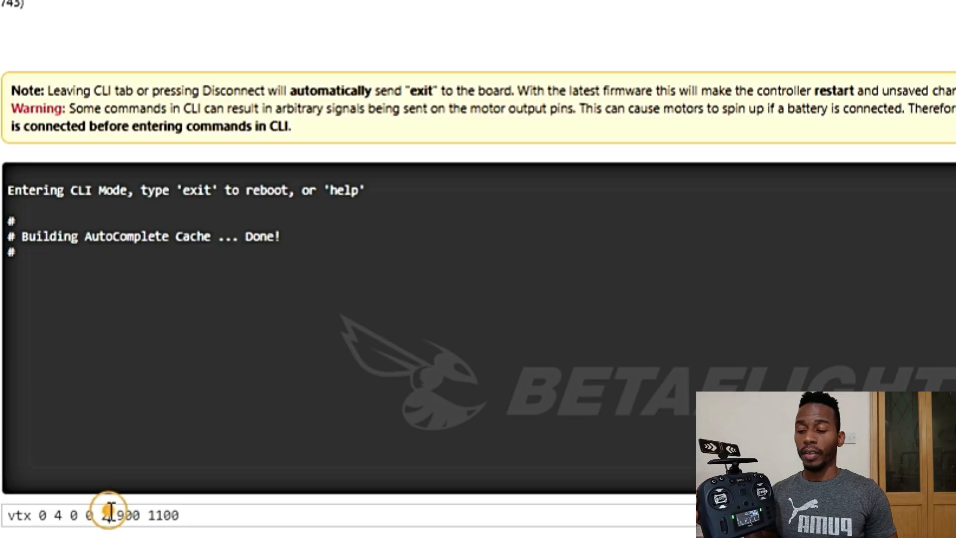
double_click(105, 514)
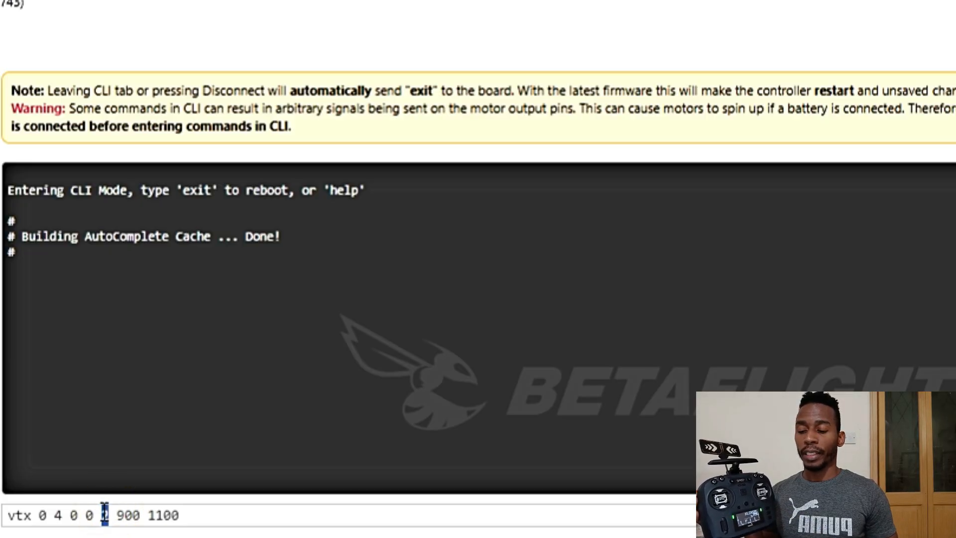
double_click(127, 514)
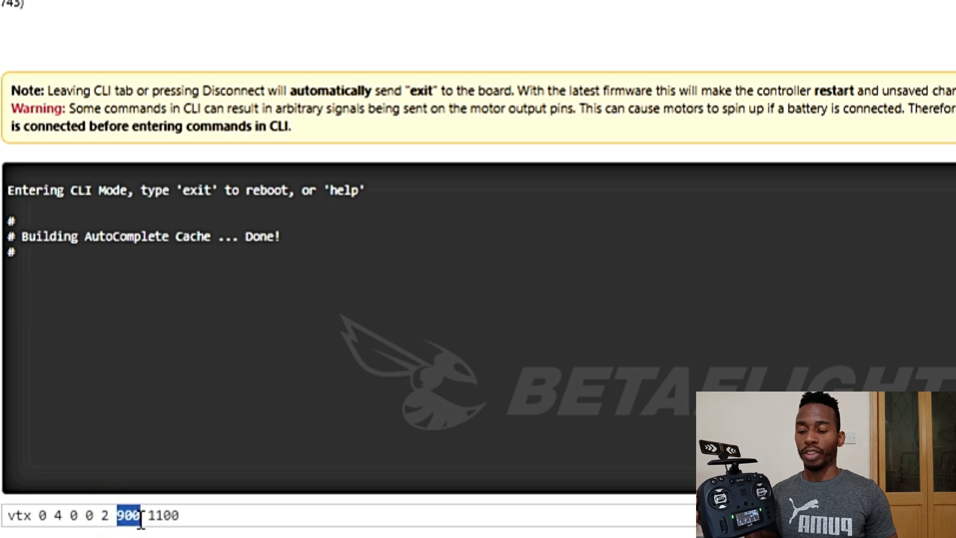
drag(141, 520, 181, 517)
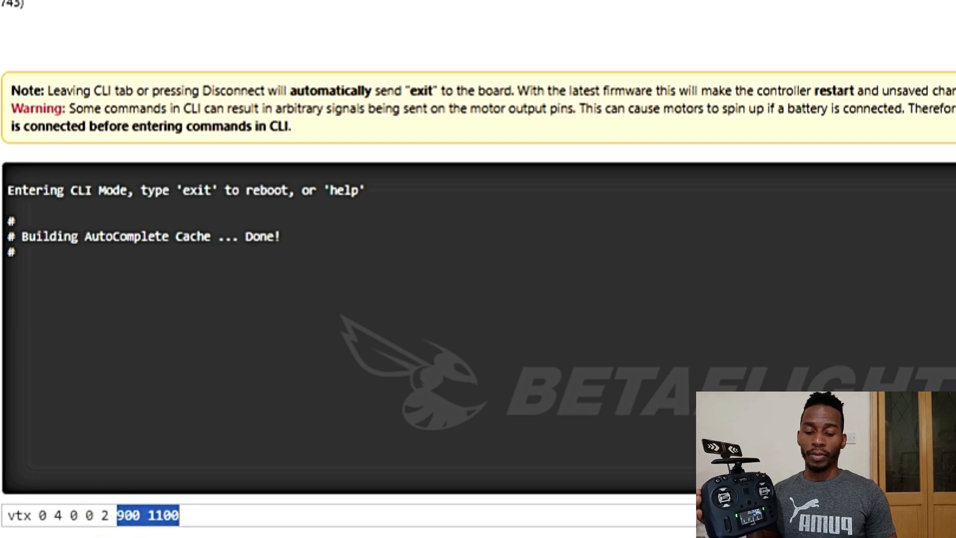
click(127, 536)
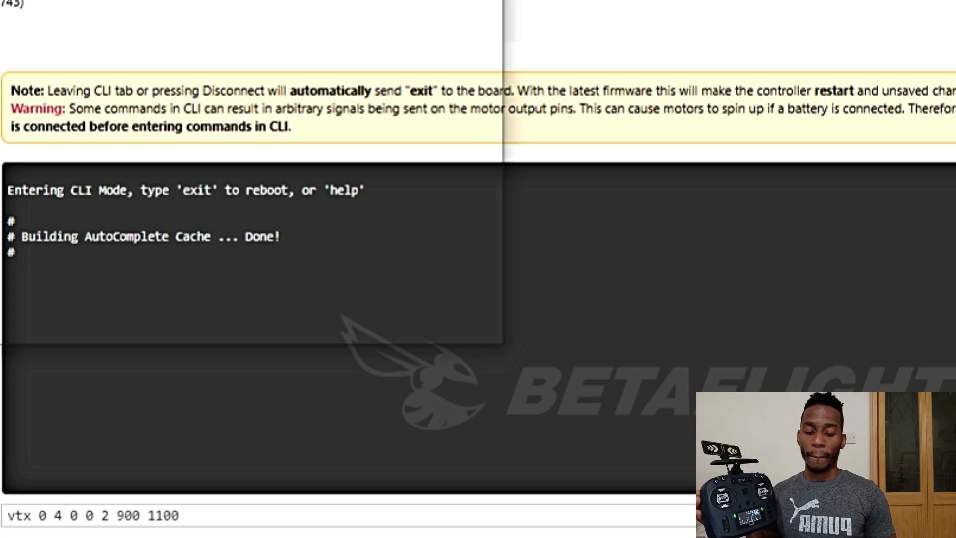
click(437, 318)
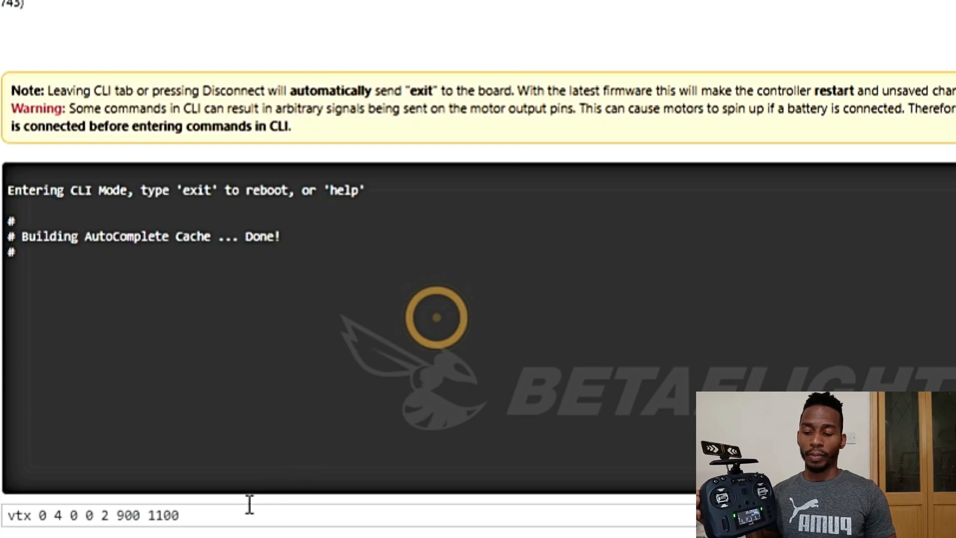
Run the pasted vtx 0, vtx 1 and vtx 2 commands and check the index and AUX values in the vtx 0 output.
click(222, 521)
key(Return)
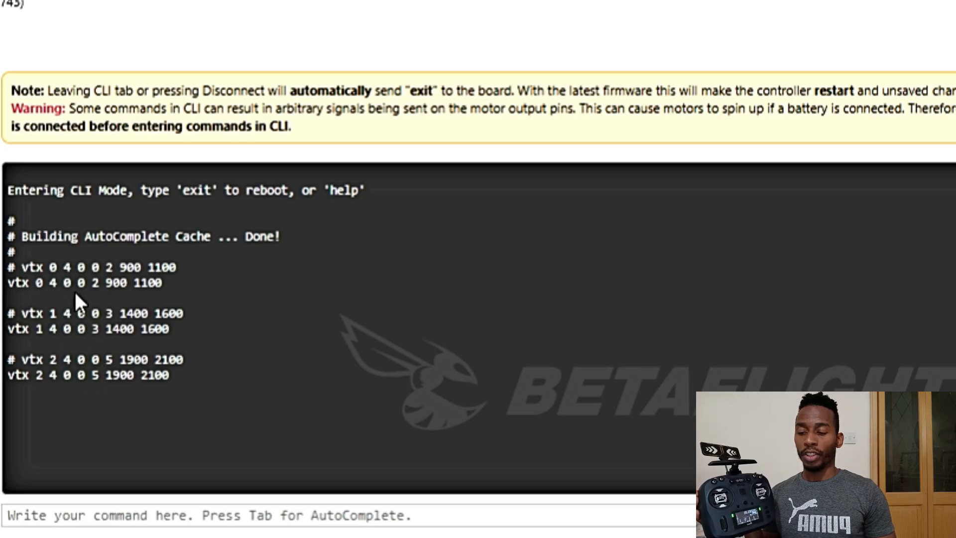
click(57, 264)
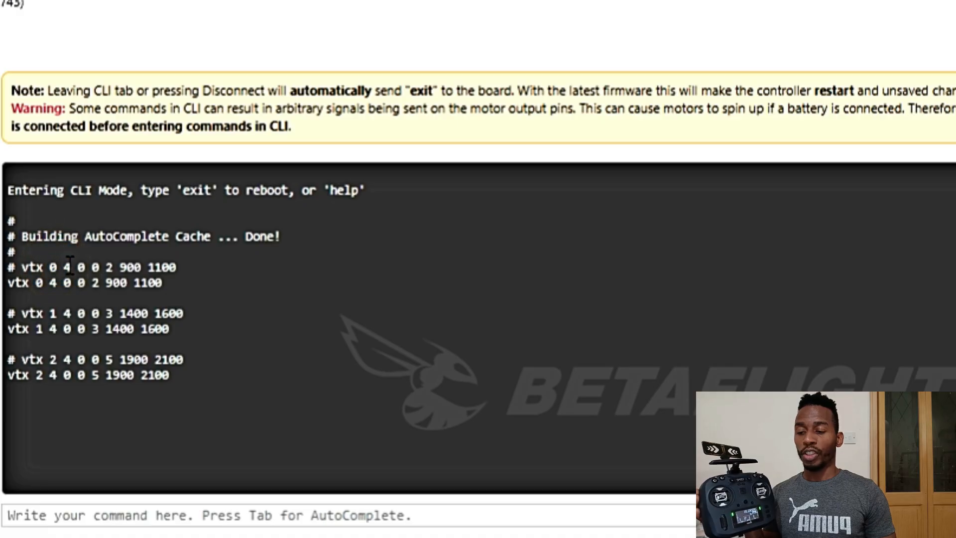
click(67, 265)
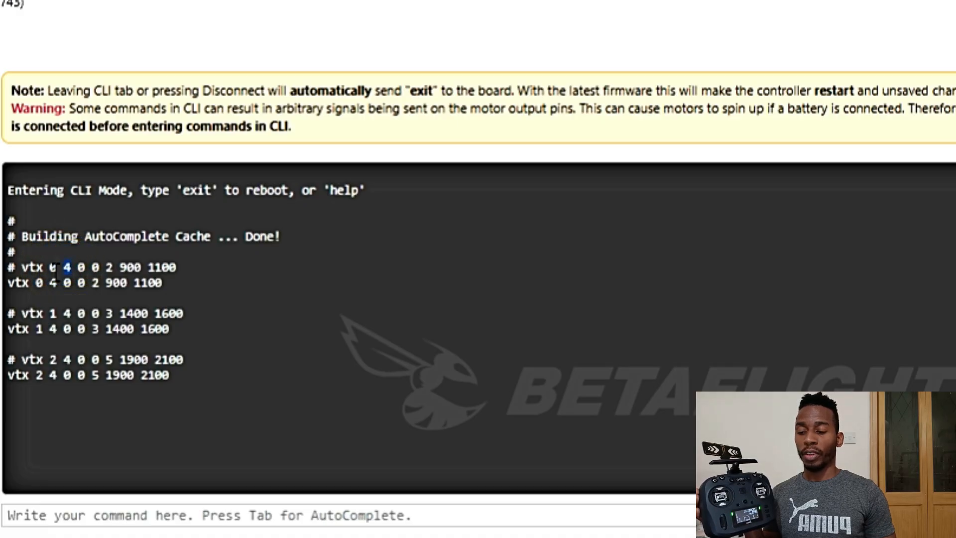
click(56, 269)
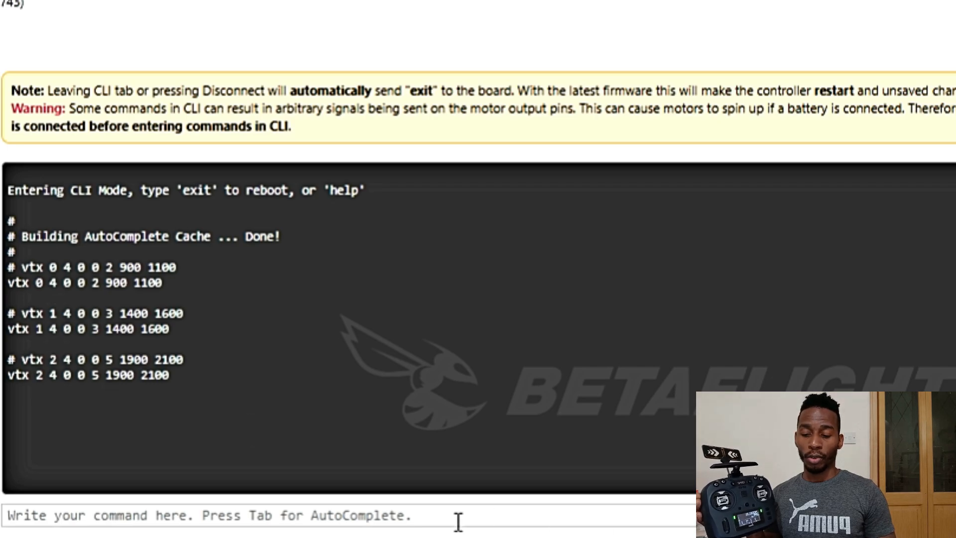
Store the configuration with the save command and dismiss the accelerometer warning after the reboot.
click(440, 519)
text(save)
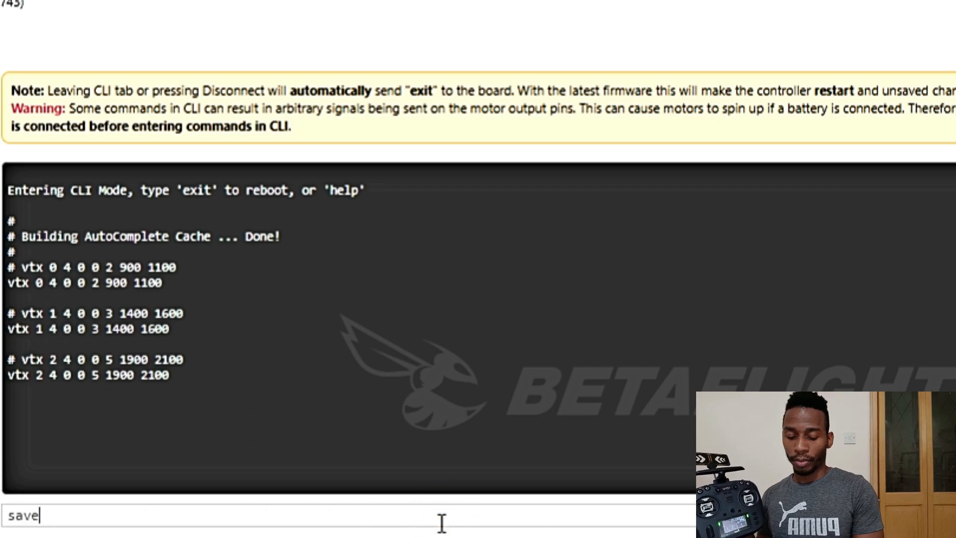
key(Return)
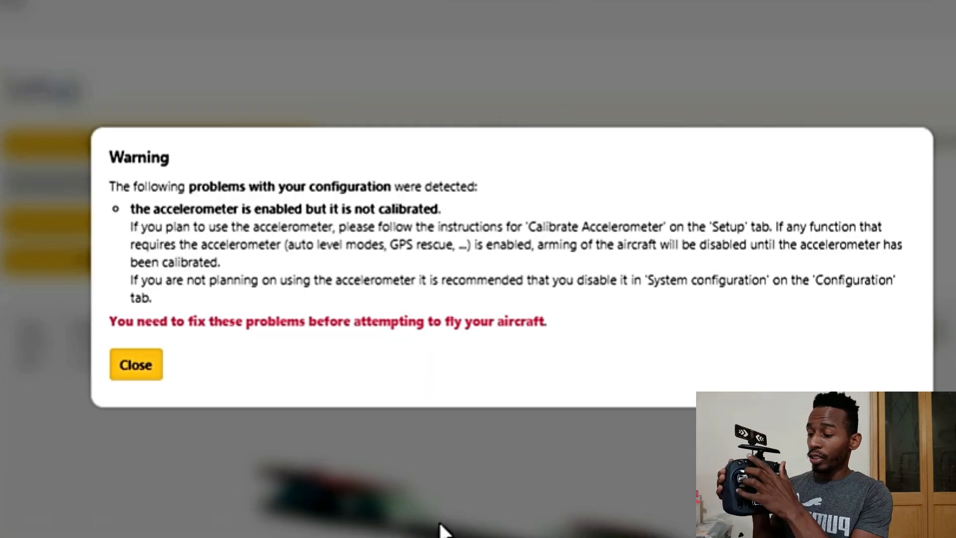
key(Escape)
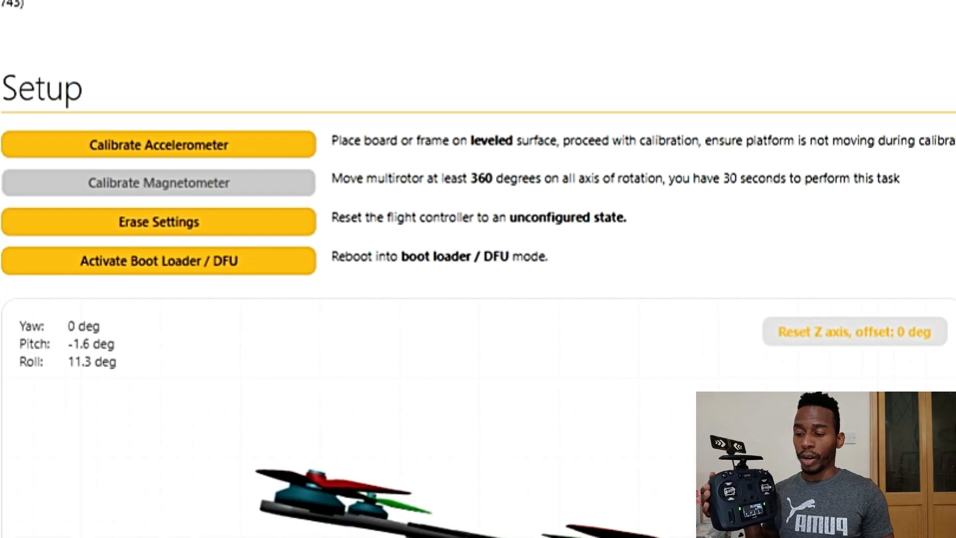
Check the selected Power value on the Video Transmitter page, reloading the page by way of the OSD page.
click(82, 493)
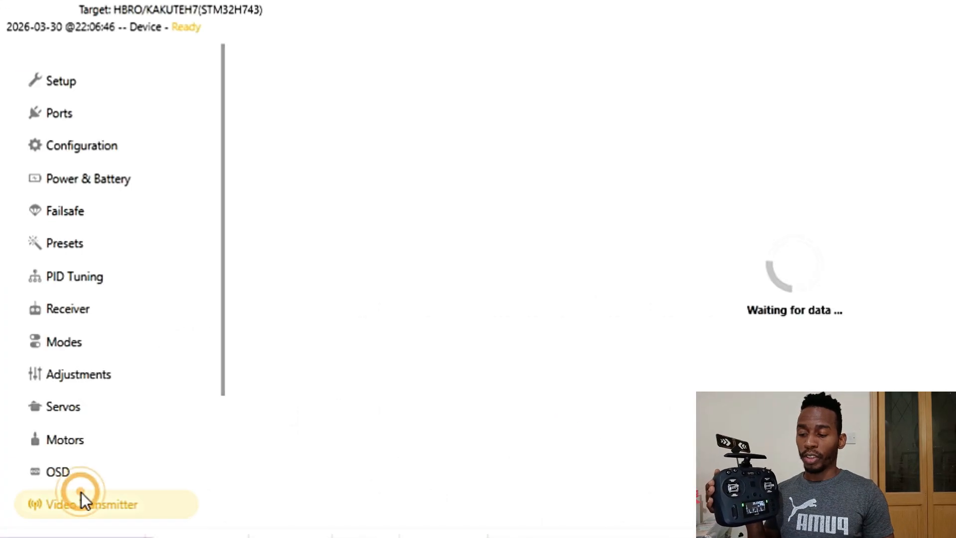
scroll(444, 282, down, 3)
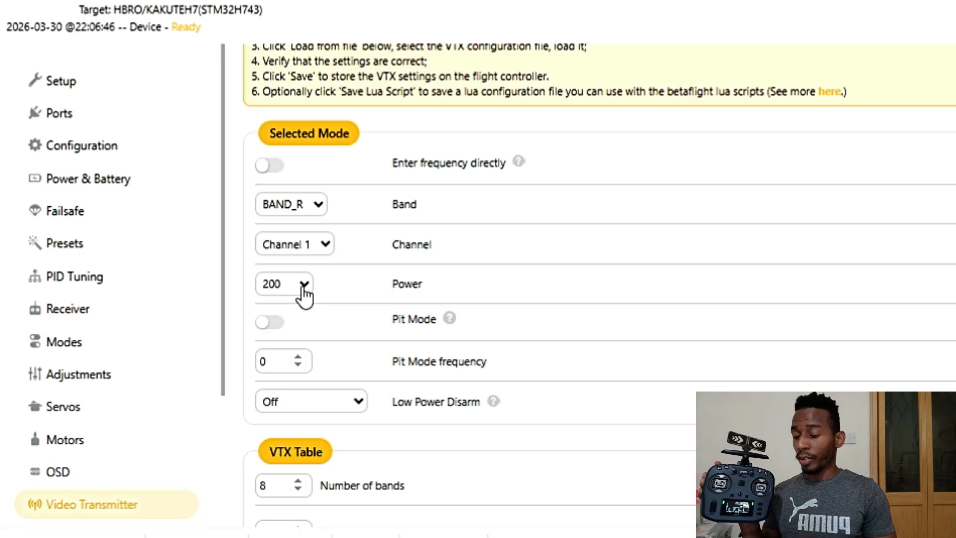
click(107, 470)
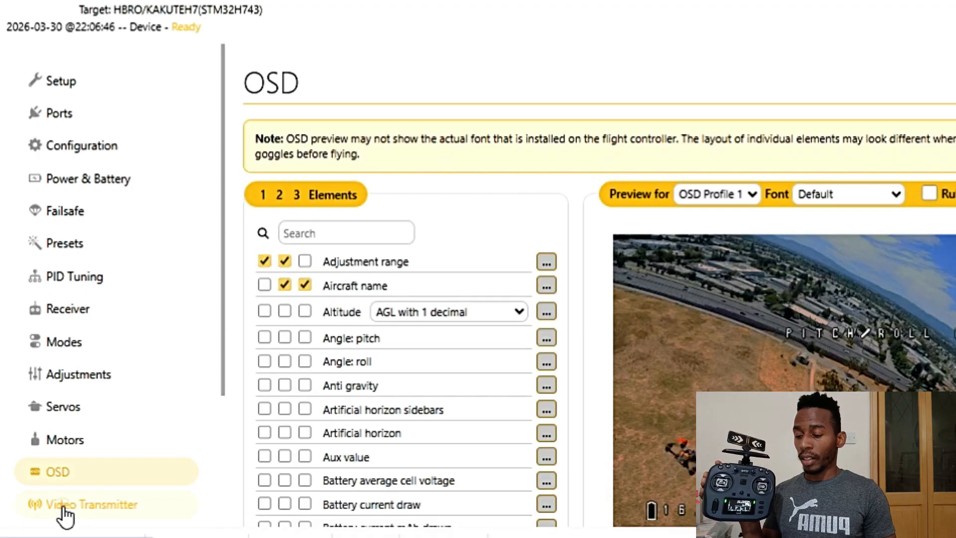
click(63, 506)
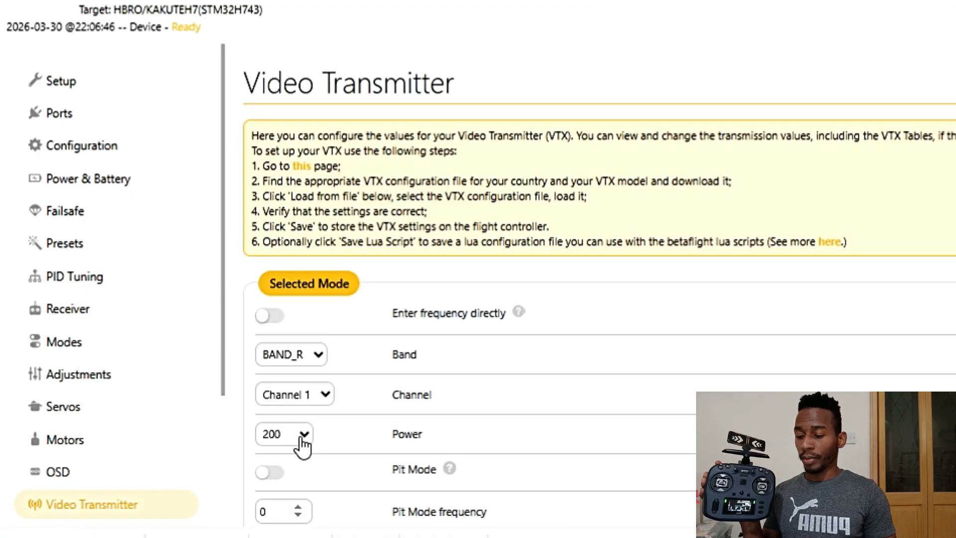
scroll(302, 445, down, 1)
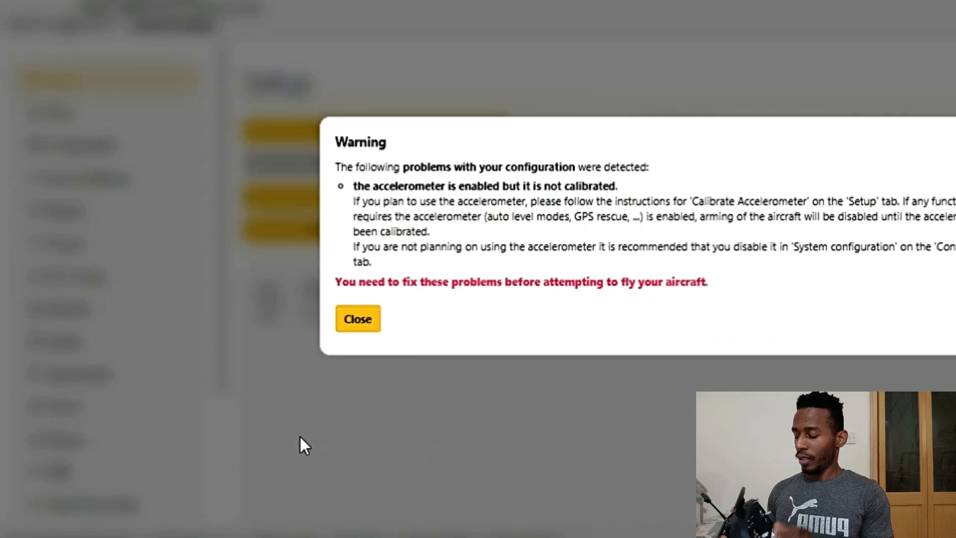
Dismiss the accelerometer warning and check the selected Power value on the Video Transmitter page.
key(Escape)
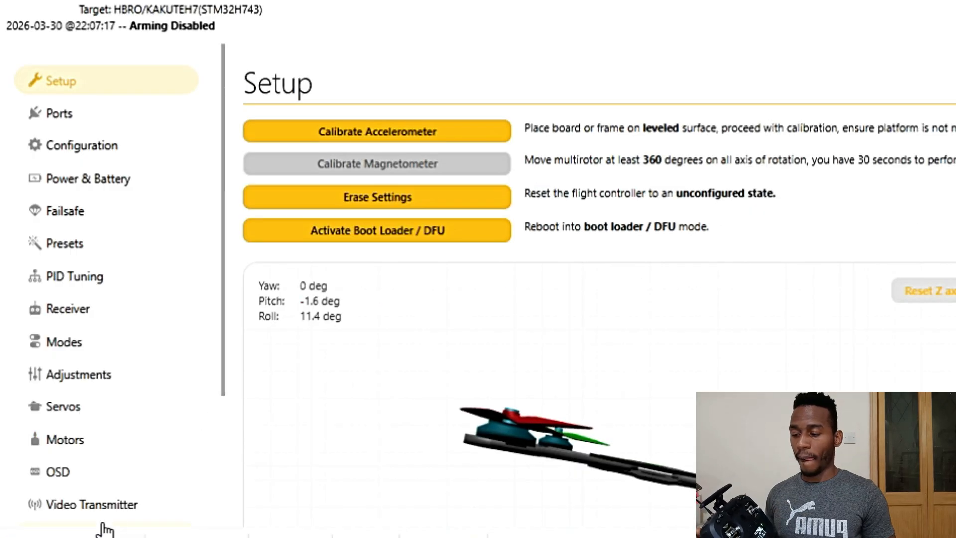
click(97, 508)
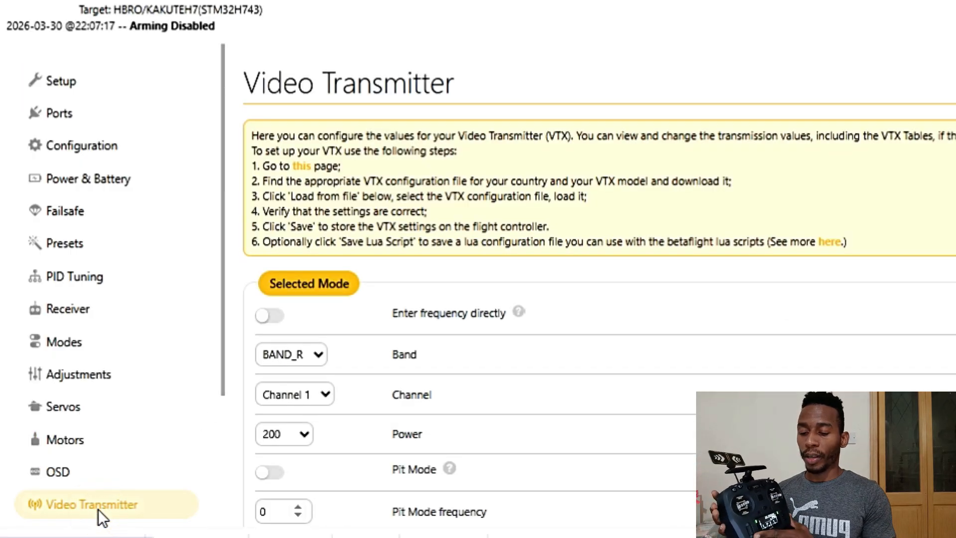
scroll(309, 415, down, 1)
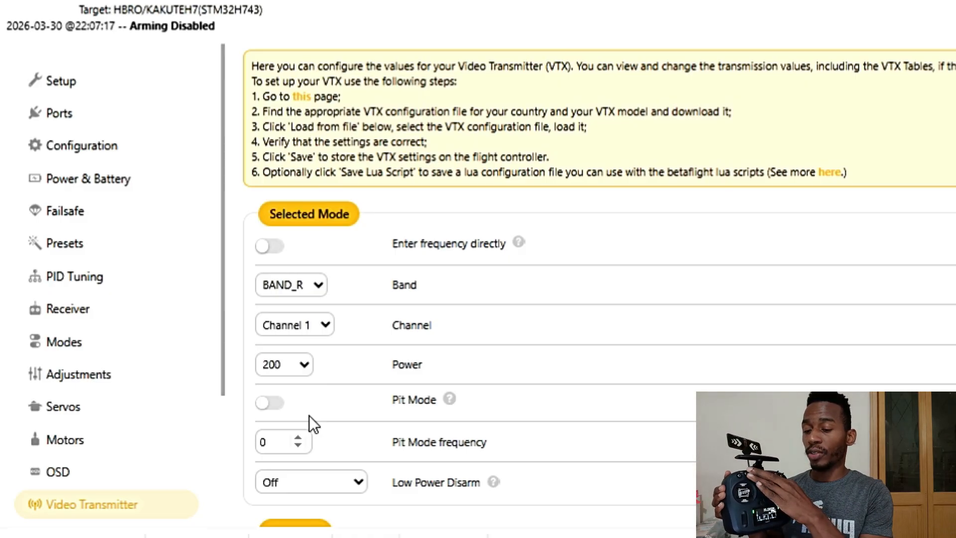
Check the live AUX channel values on the Receiver page.
click(100, 367)
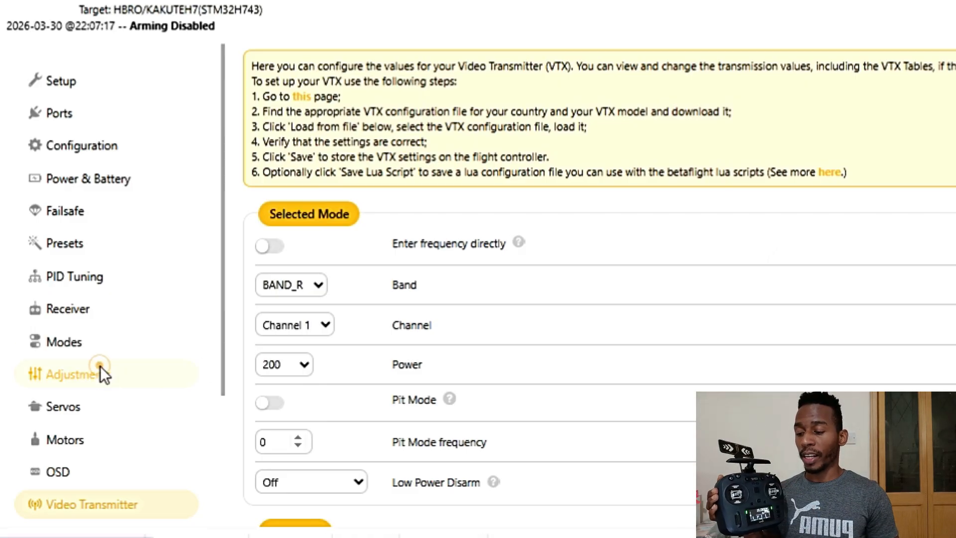
click(88, 313)
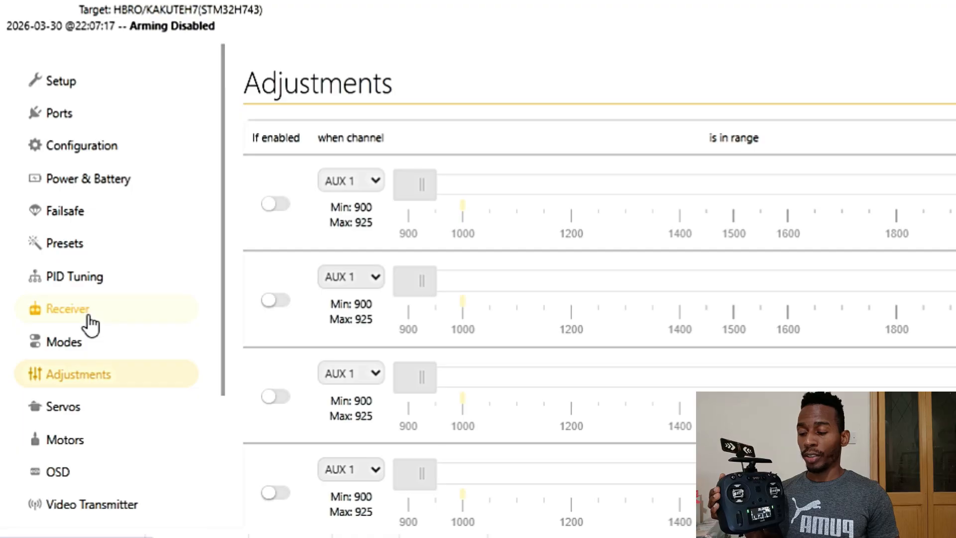
scroll(406, 334, down, 4)
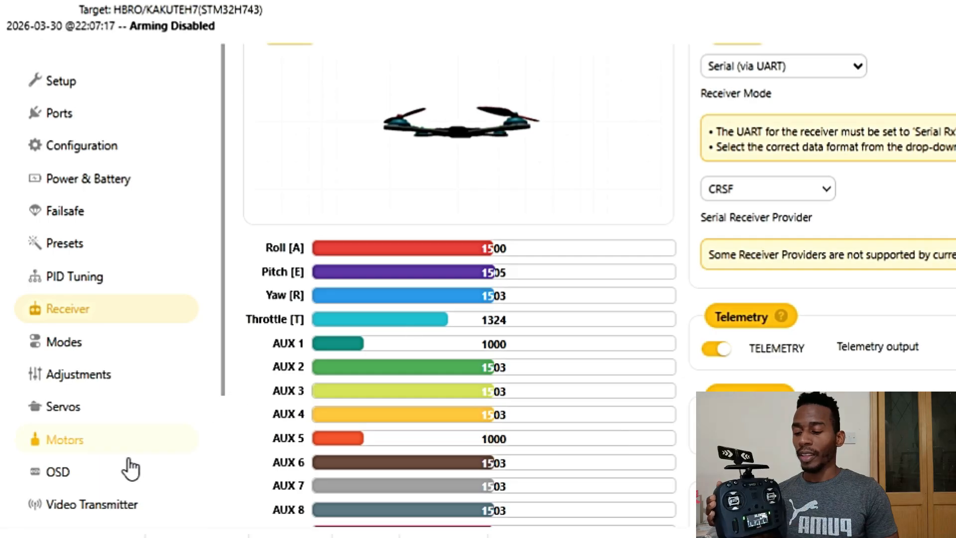
Compare the Video Transmitter Power value across the AUX switch positions, reloading the page by way of the OSD page after each change.
click(107, 502)
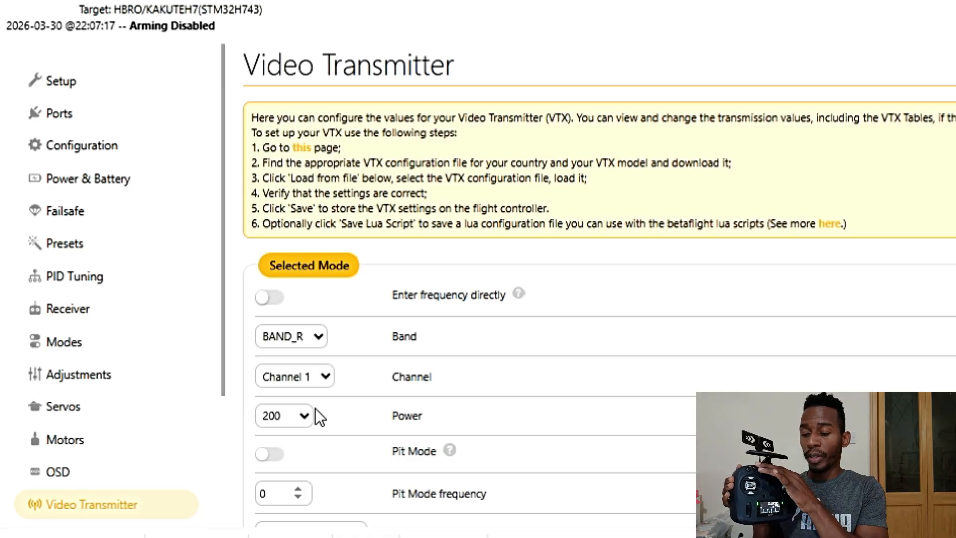
click(79, 470)
click(66, 509)
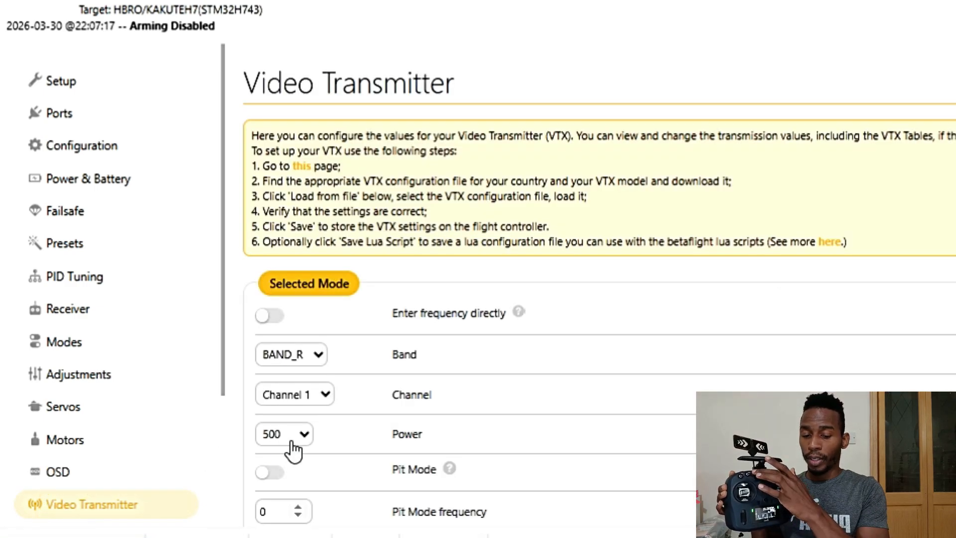
click(85, 473)
click(91, 499)
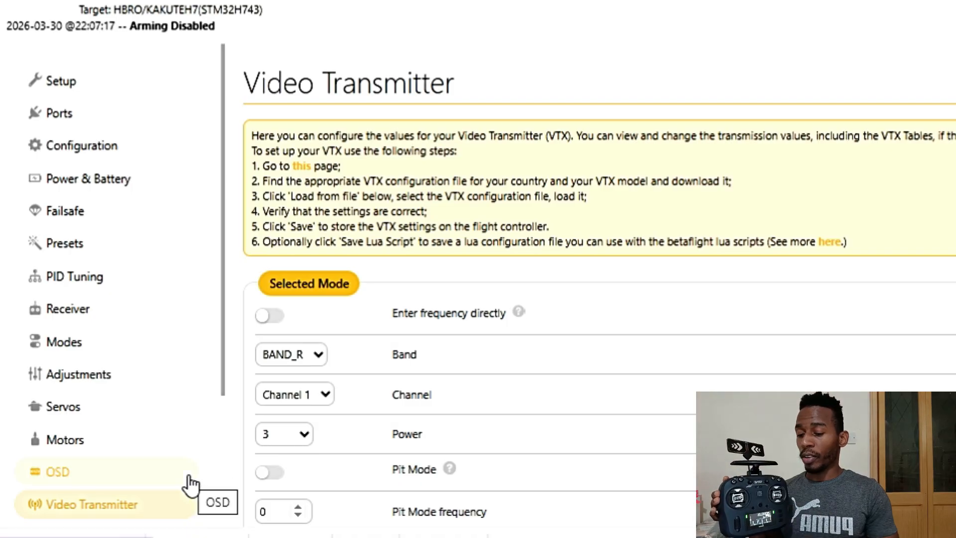
click(88, 479)
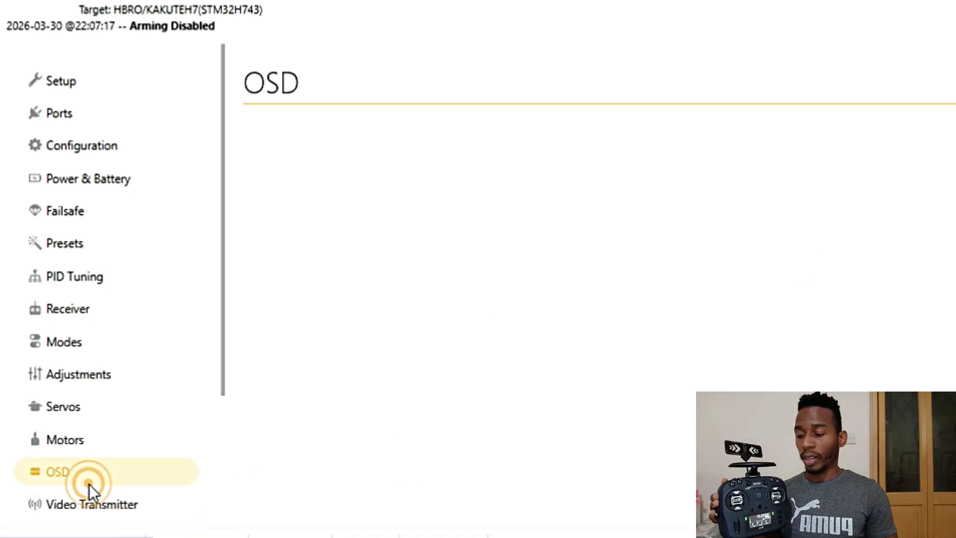
click(98, 502)
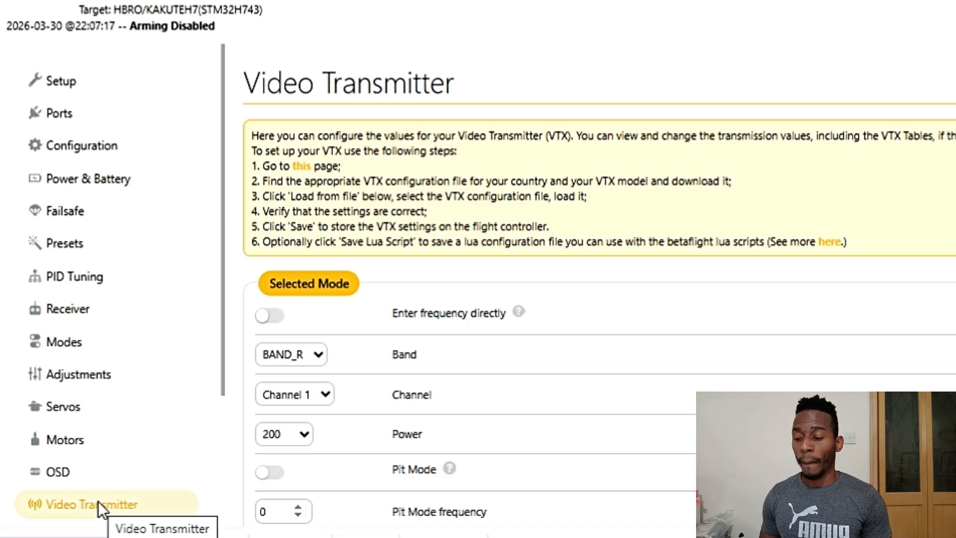
scroll(97, 503, down, 2)
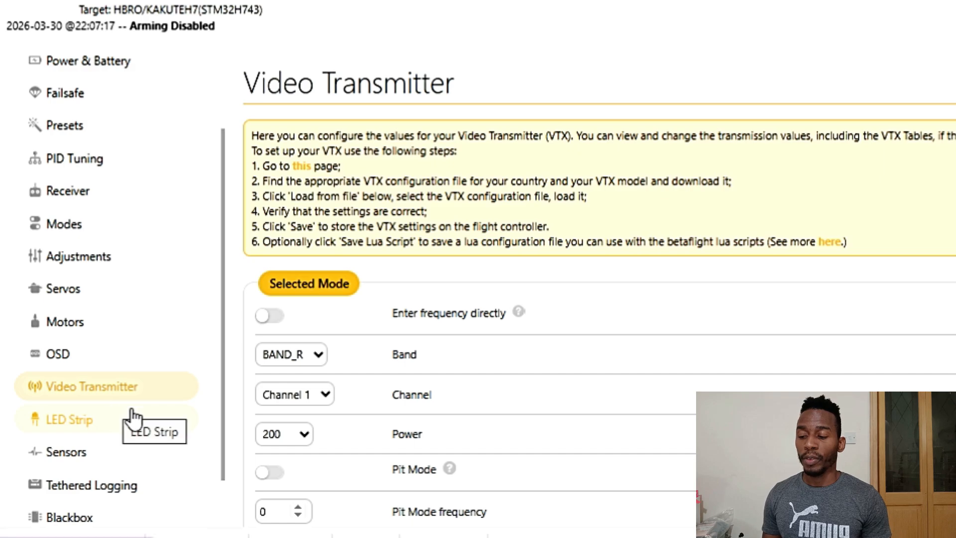
scroll(199, 462, down, 1)
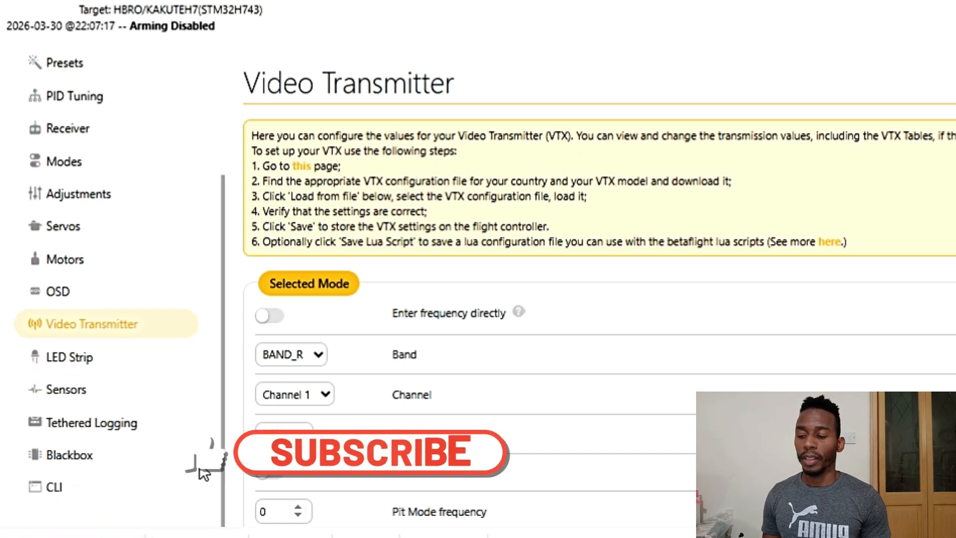